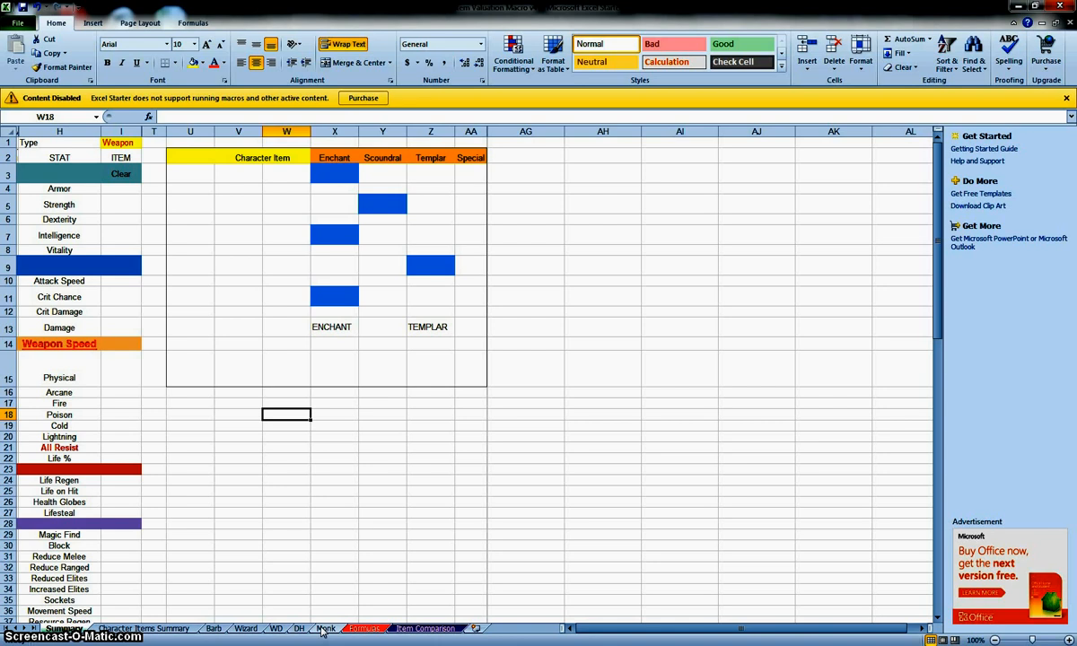
# Open the Formulas sheet and examine the Wizard's Primarily Attack Speed Based setting in row 109
pyautogui.moveTo(322, 631); pyautogui.dragTo(355, 635)
pyautogui.moveTo(355, 634); pyautogui.dragTo(358, 634)
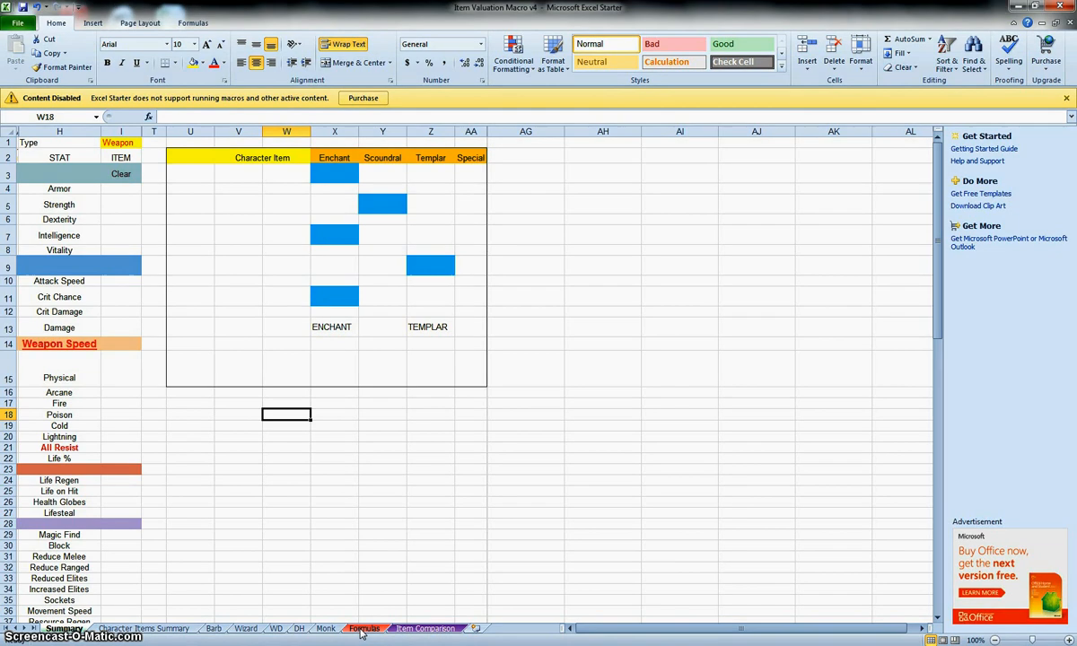
pyautogui.click(363, 632)
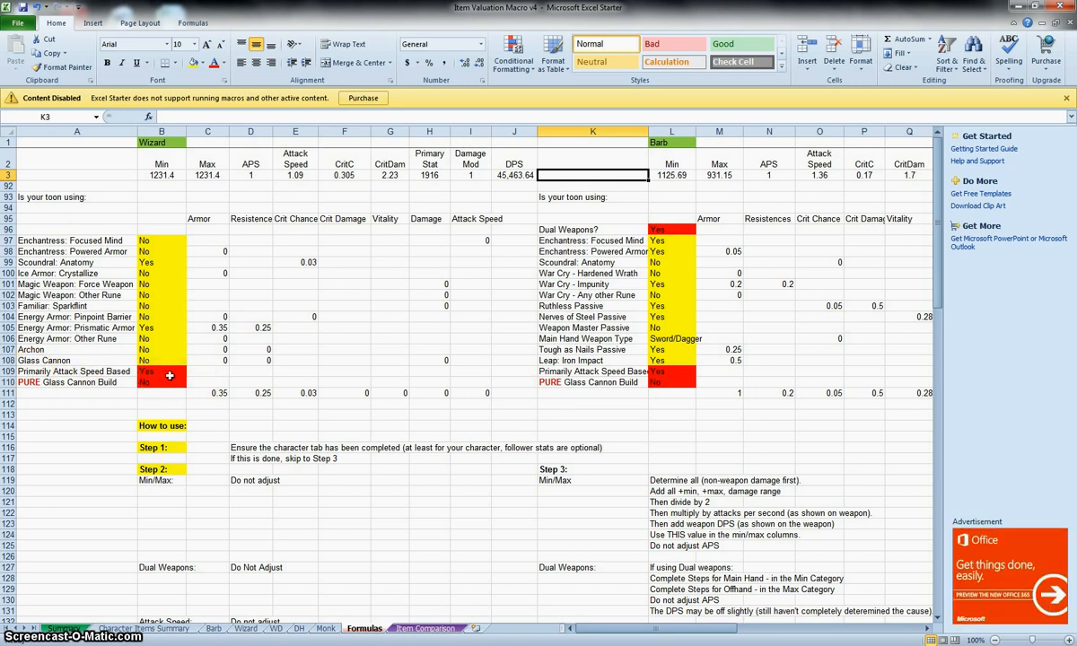
pyautogui.click(70, 372)
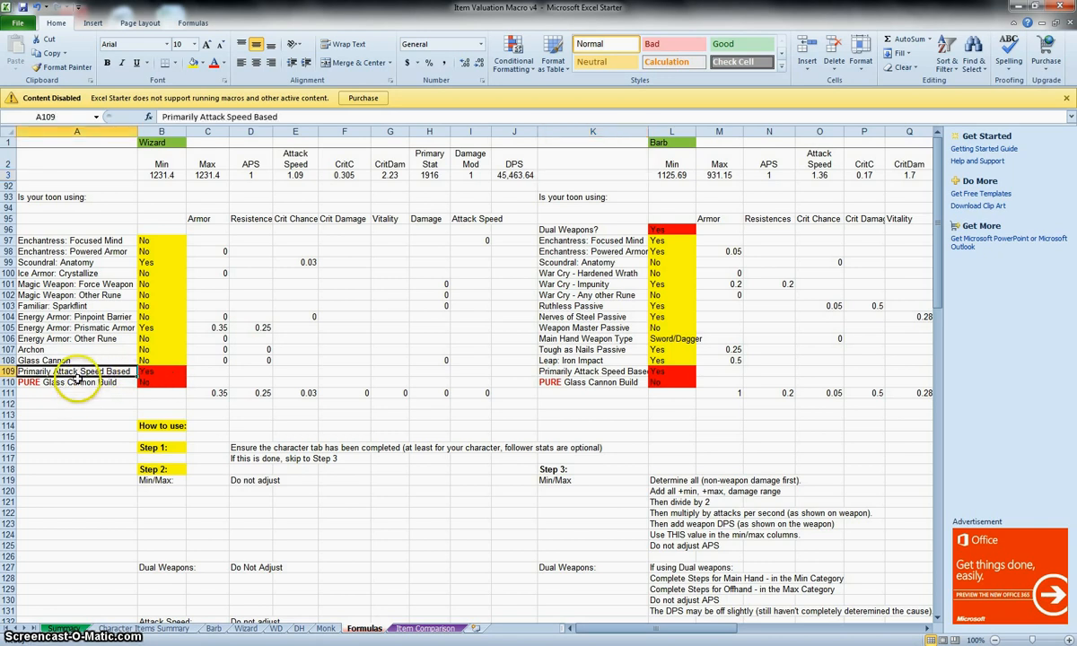
pyautogui.click(157, 371)
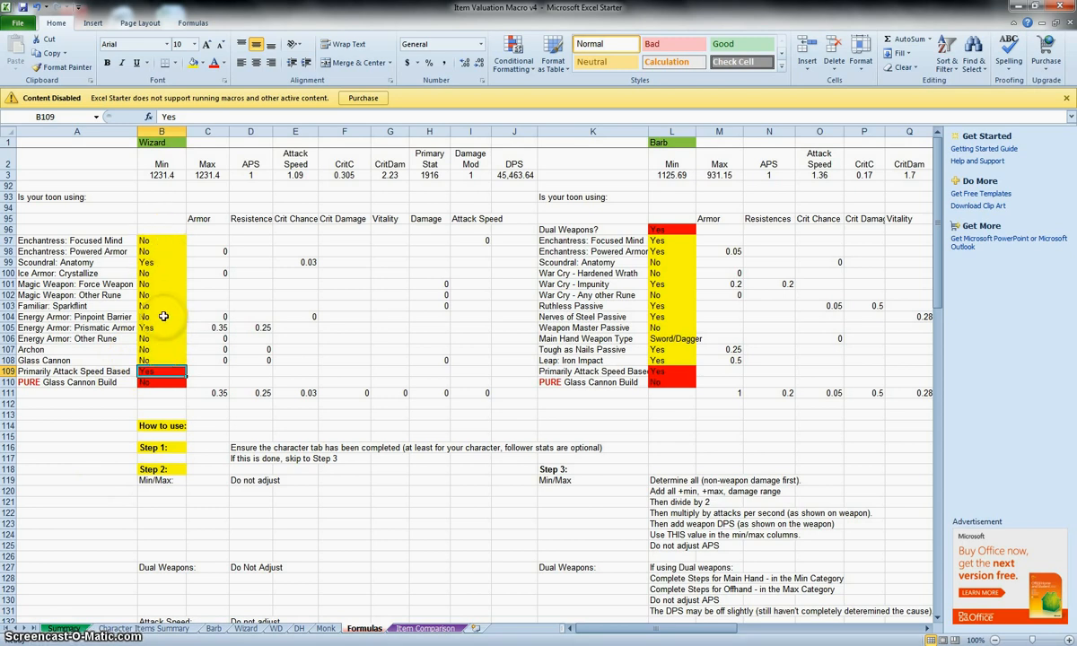
# Review the Wizard sheet's equipped item stats by highlighting the Shoulders through Weapon columns, C1 to O37
pyautogui.click(246, 629)
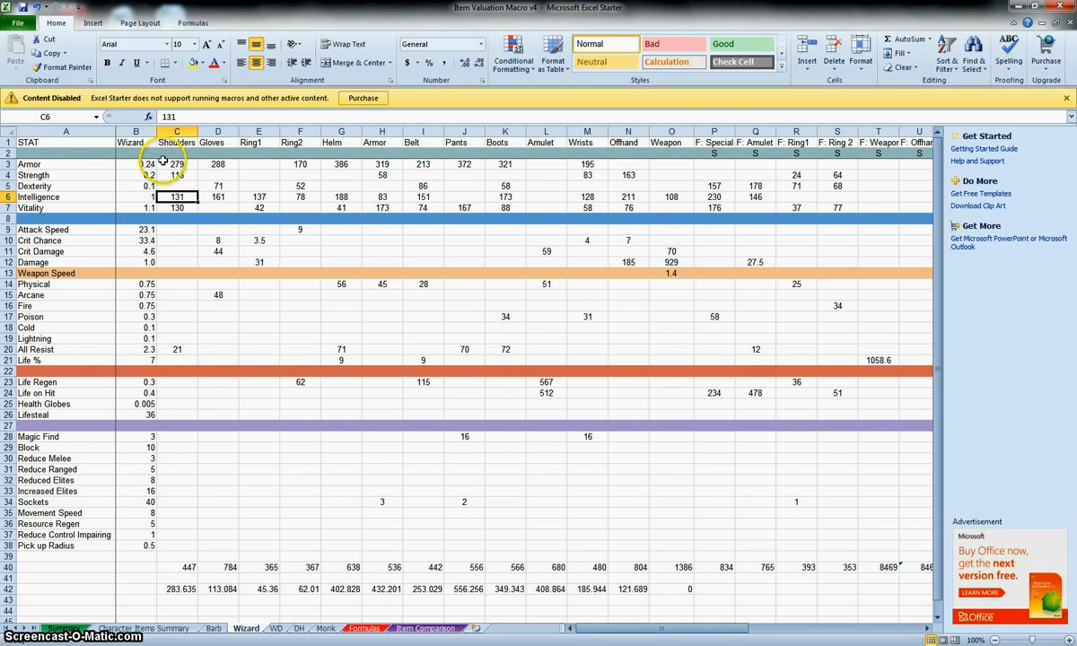
pyautogui.moveTo(168, 143); pyautogui.dragTo(676, 537)
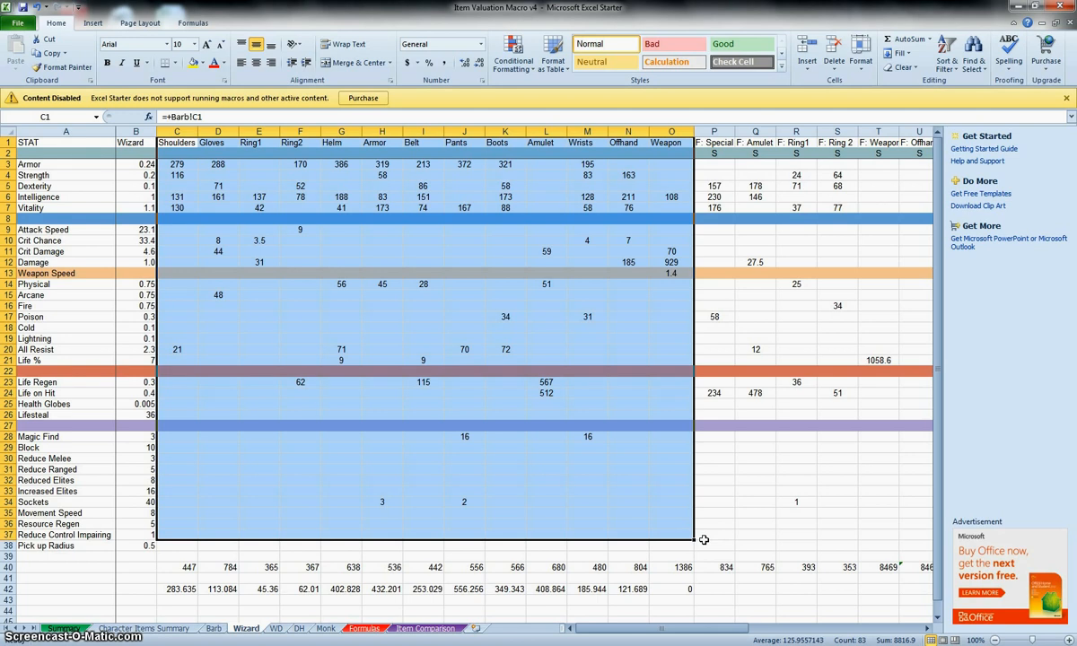
pyautogui.moveTo(694, 542); pyautogui.dragTo(710, 532)
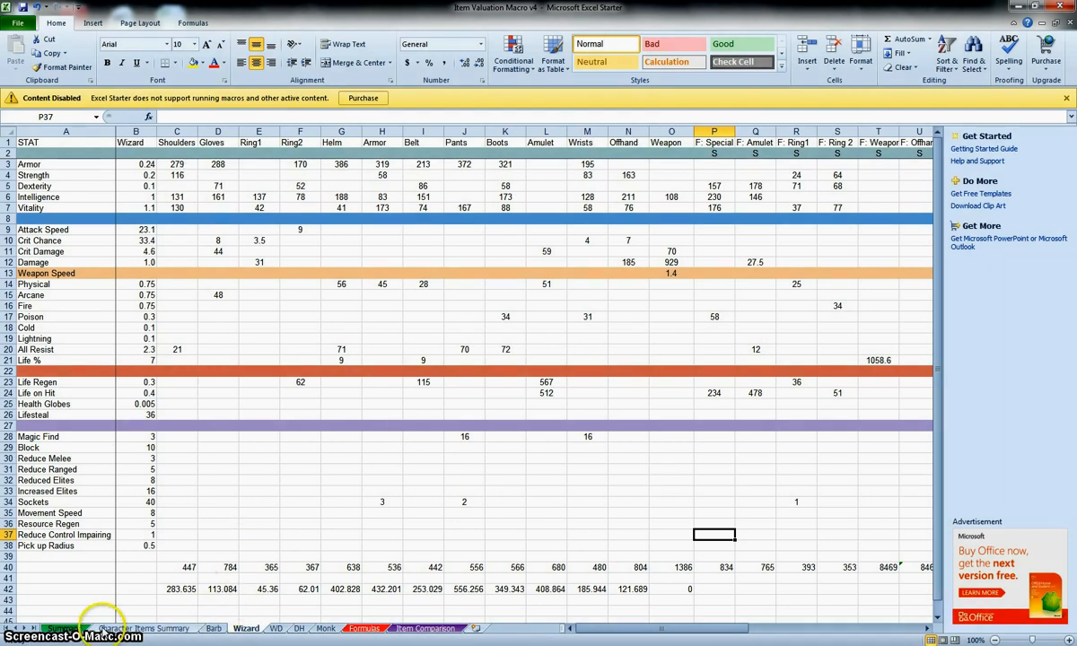
# On the Summary sheet, set the item type to Gloves and select the Armor stat's entry cell
pyautogui.click(68, 629)
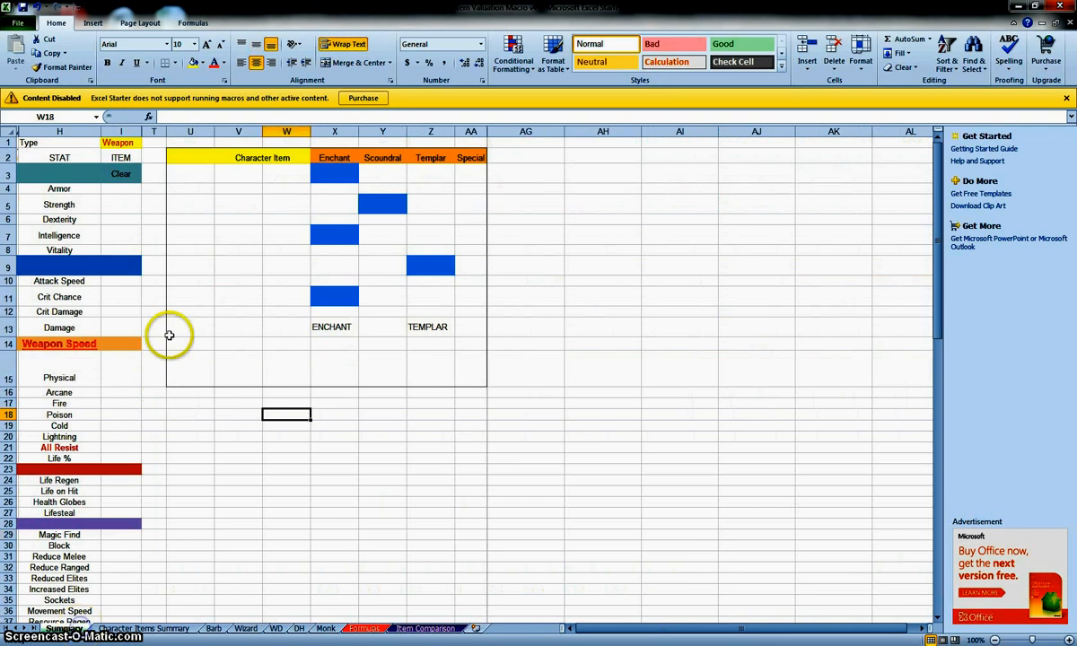
pyautogui.click(117, 143)
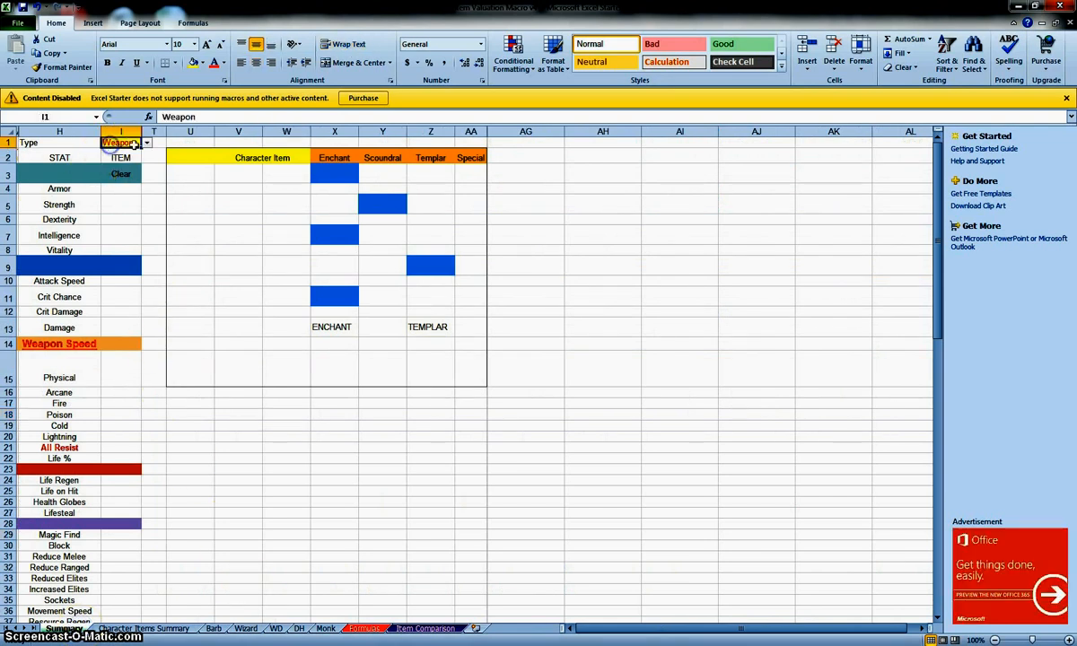
pyautogui.click(145, 143)
pyautogui.moveTo(147, 192); pyautogui.dragTo(148, 151)
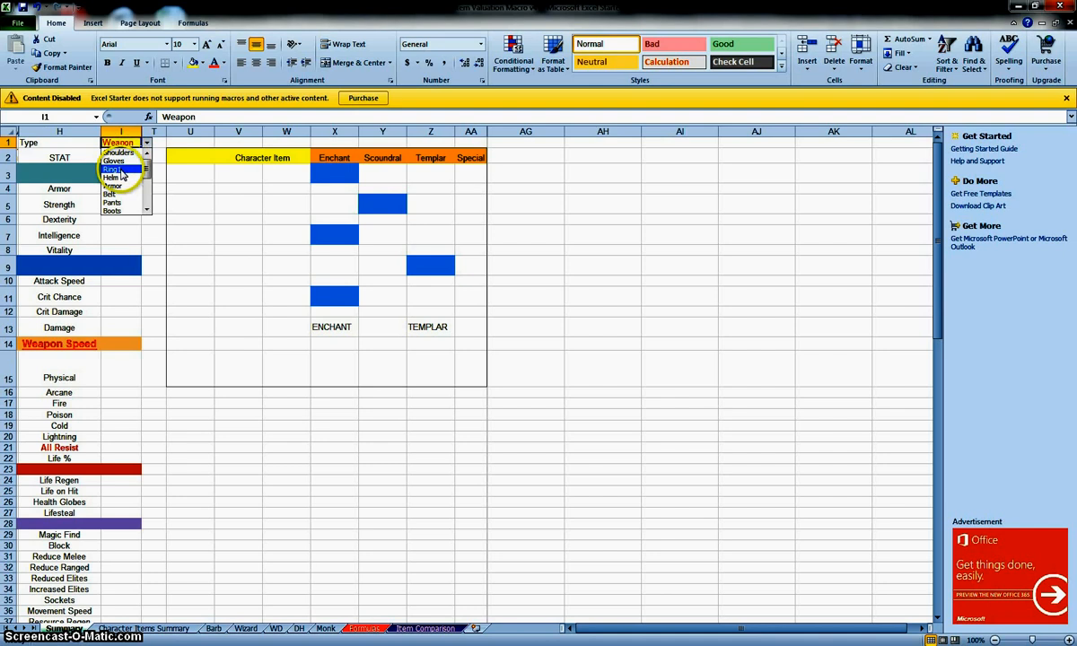
pyautogui.click(115, 161)
pyautogui.click(120, 191)
pyautogui.click(172, 191)
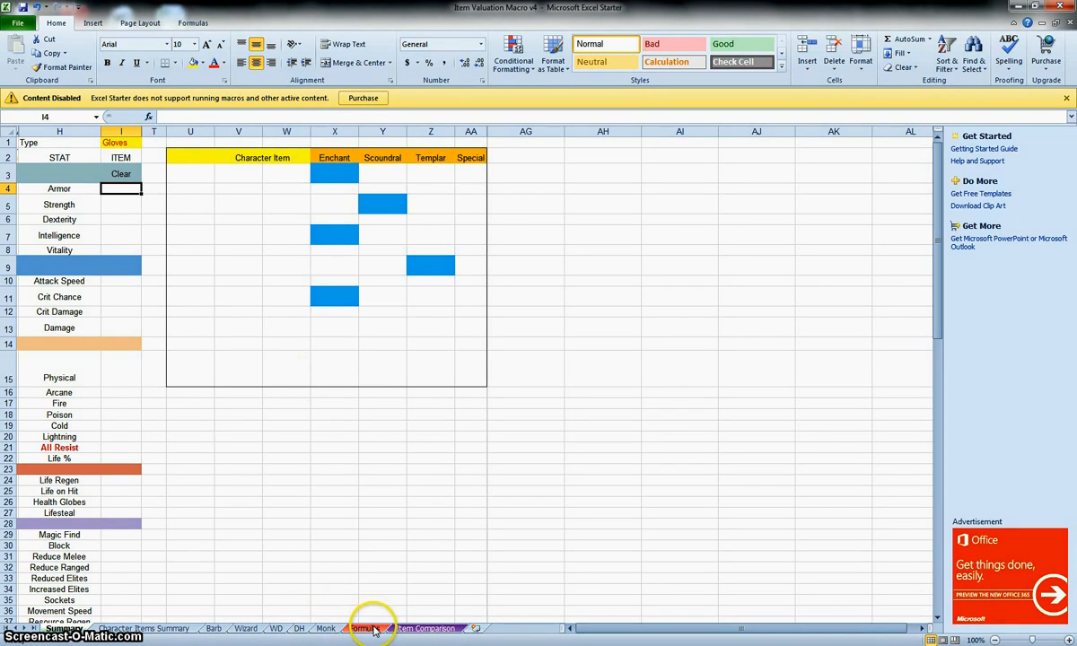
# Check the Formulas sheet, and examine the Wizard sheet's Gloves arcane resist and intelligence and the Armor item's intelligence and sockets
pyautogui.click(372, 630)
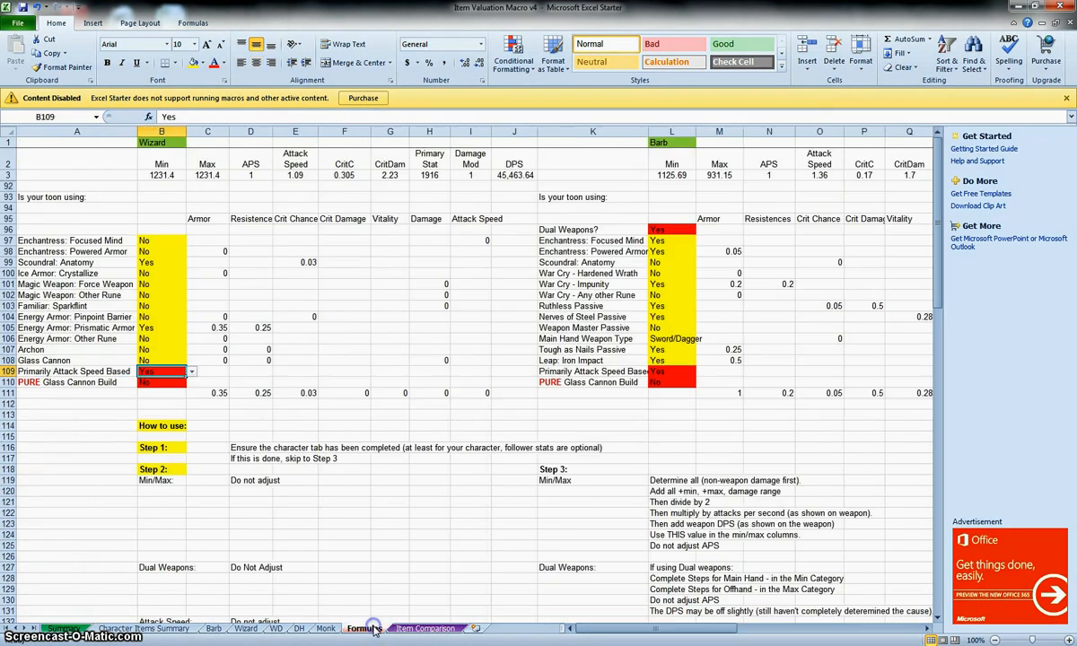
pyautogui.click(238, 629)
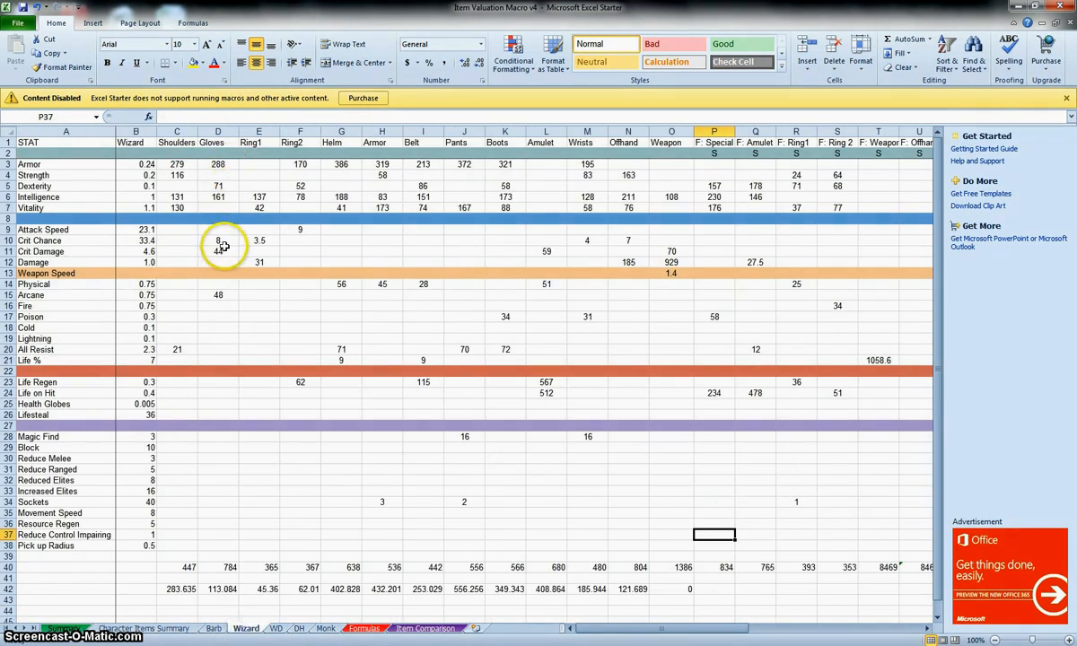
pyautogui.click(230, 296)
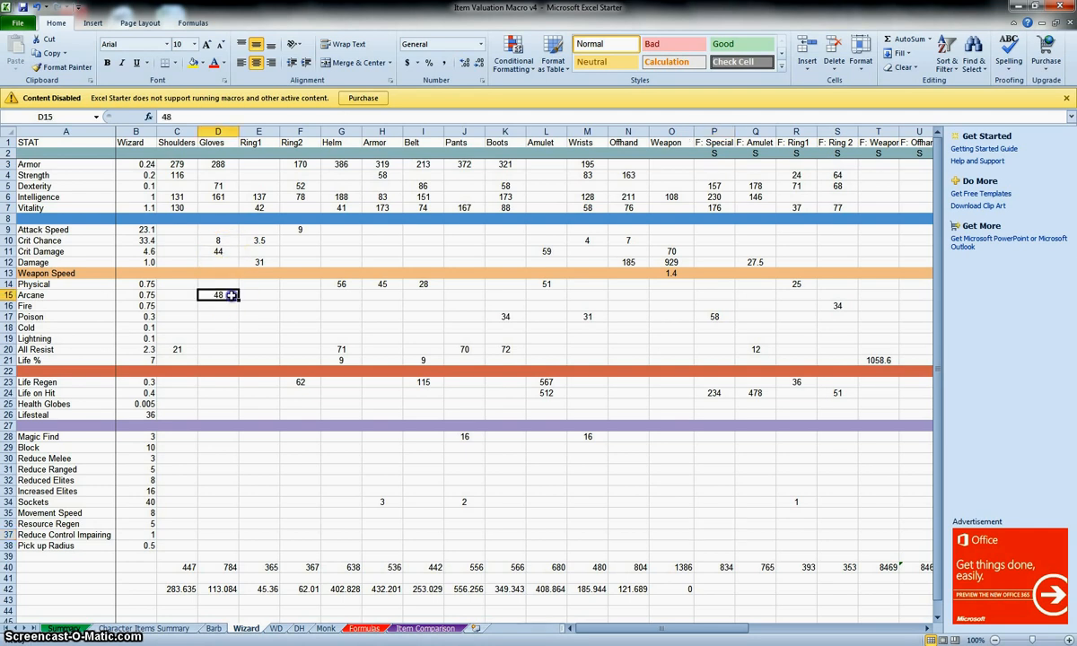
pyautogui.click(227, 198)
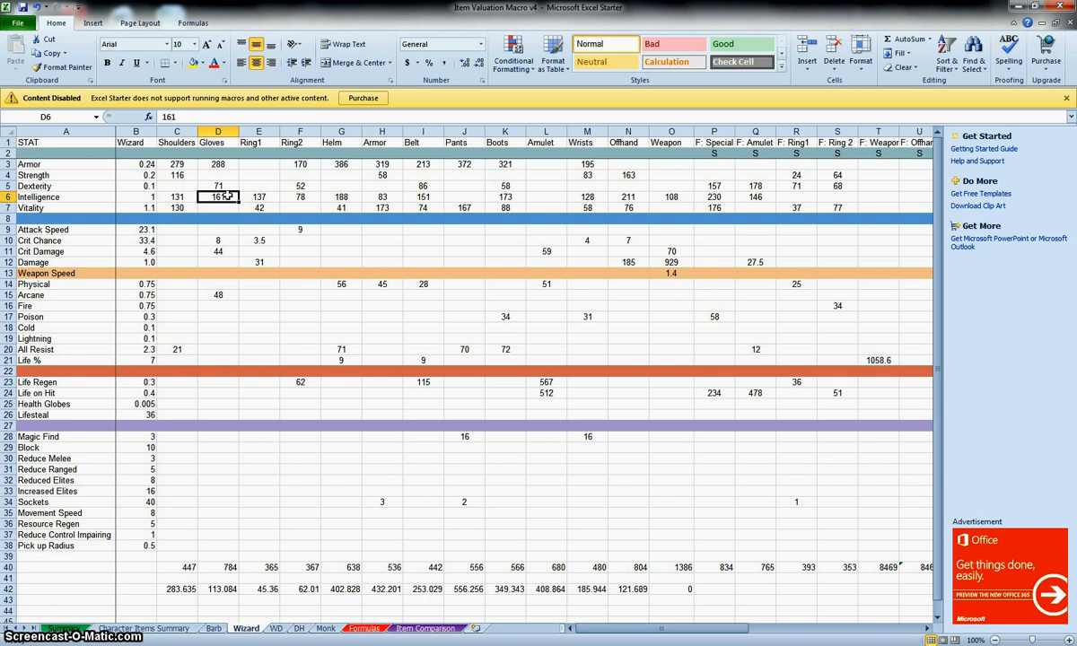
pyautogui.click(389, 198)
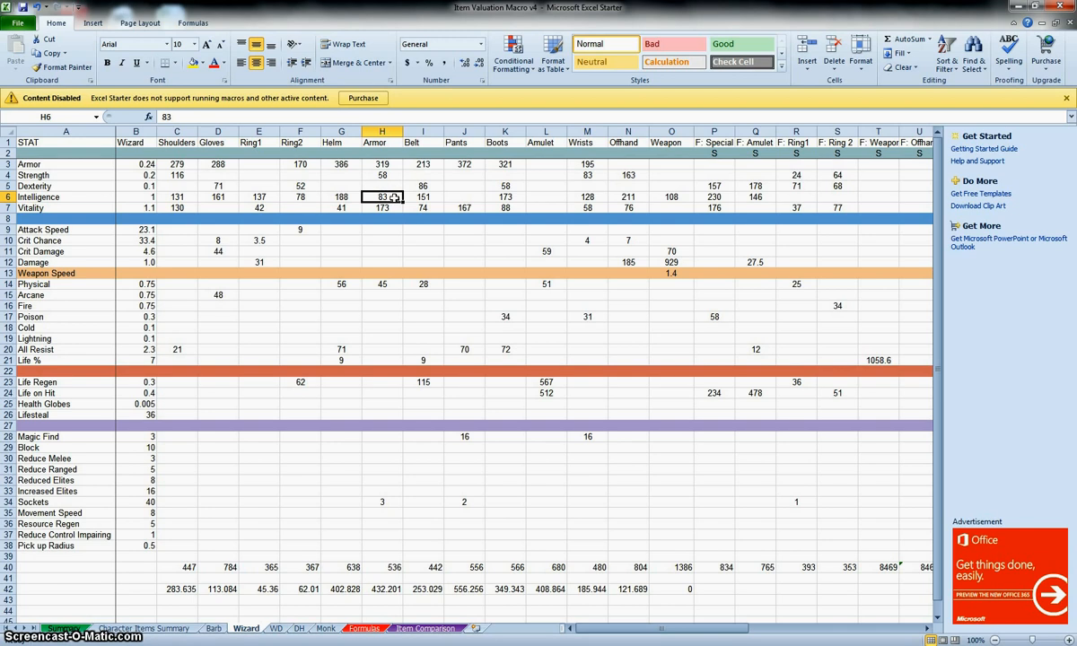
pyautogui.click(391, 502)
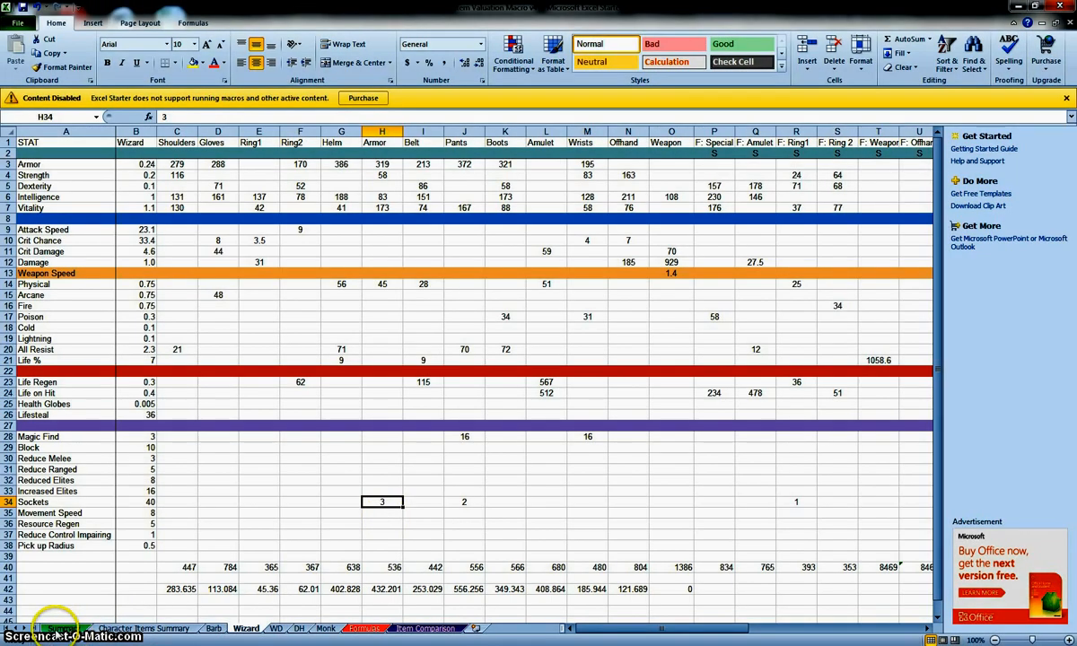
# Return to the Summary sheet and set the item type in I1 to Armor
pyautogui.click(58, 628)
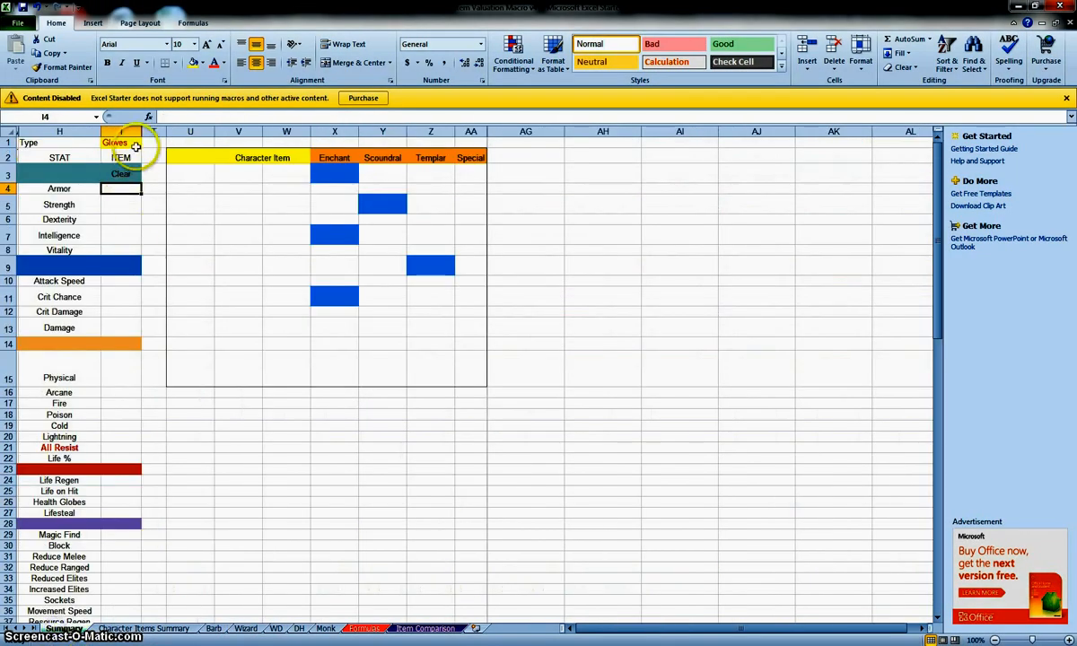
pyautogui.click(123, 143)
pyautogui.click(146, 144)
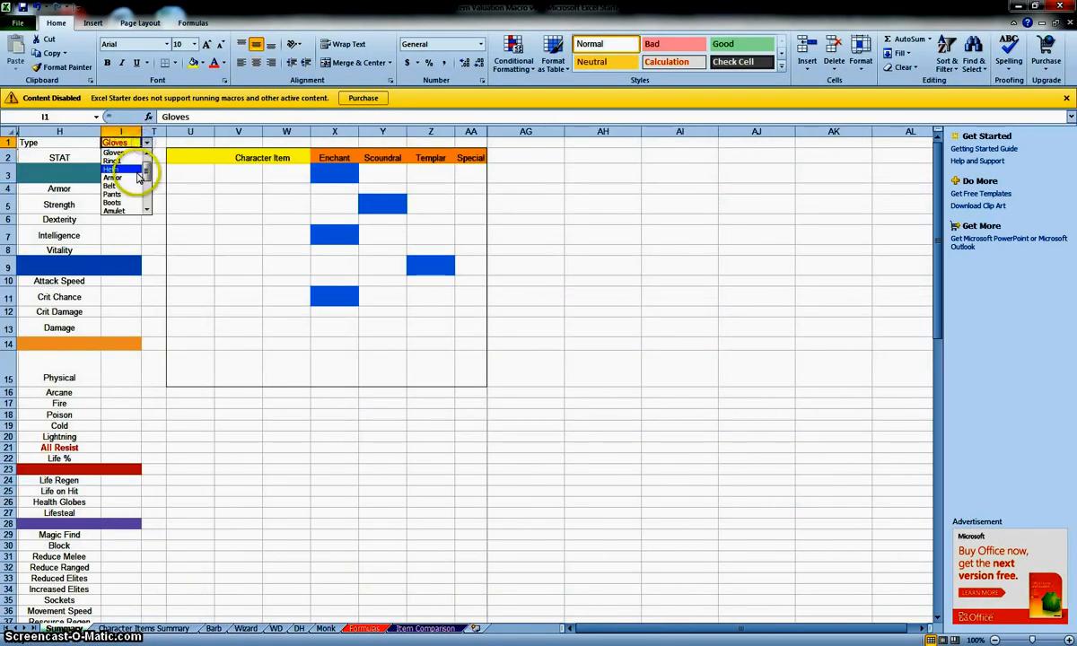
pyautogui.click(124, 178)
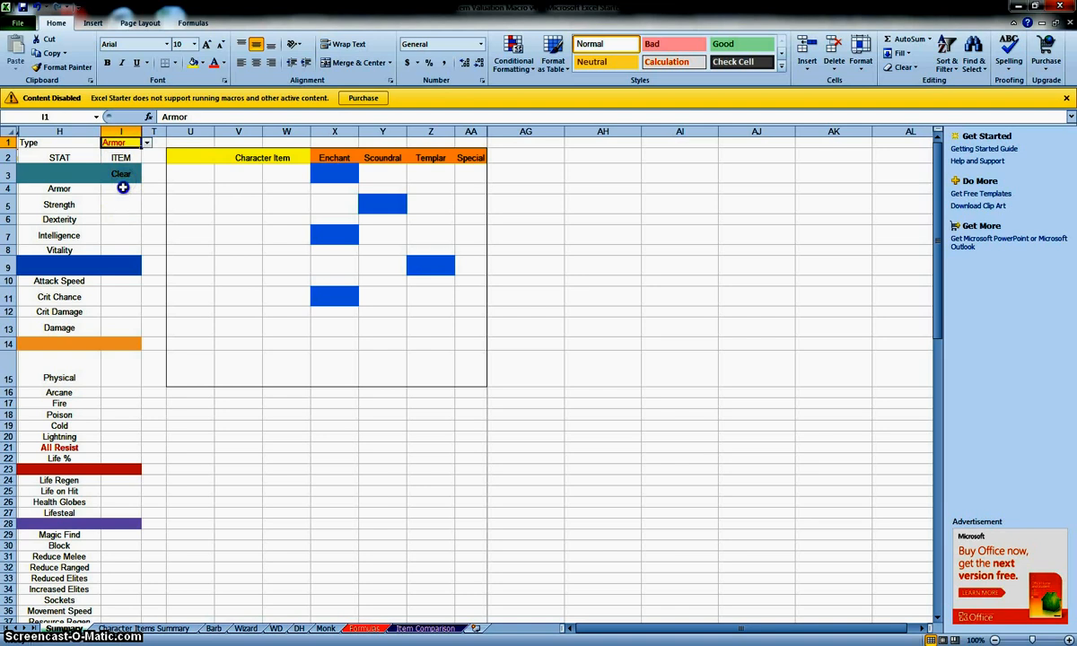
# Enter 400 for Armor and 120 for Intelligence in the ITEM column
pyautogui.click(120, 189)
pyautogui.write('400')
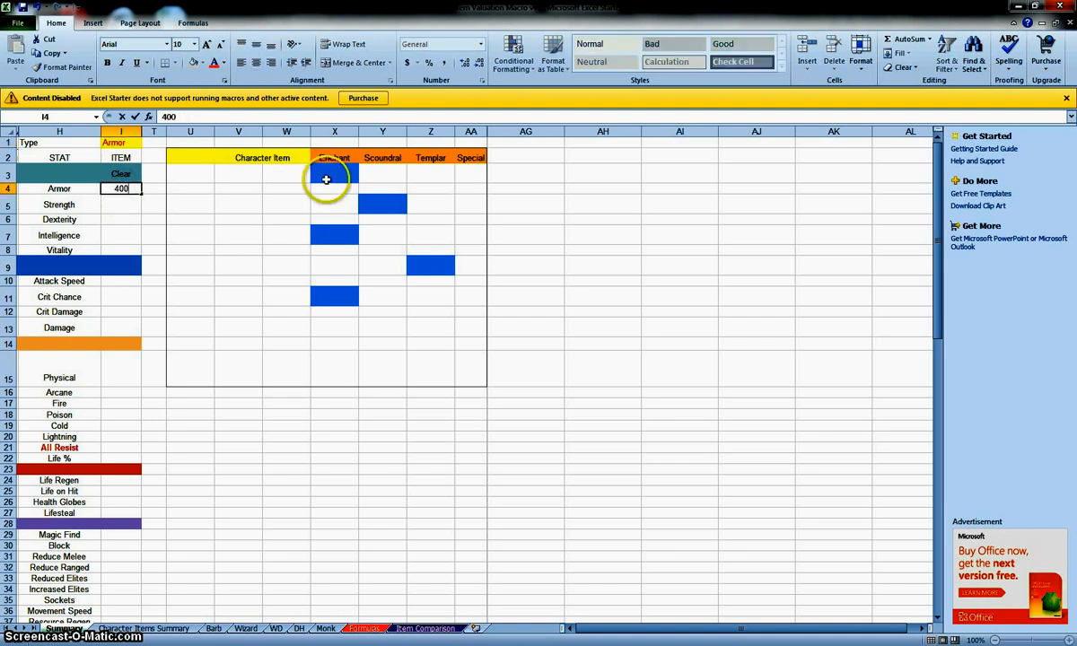
pyautogui.press('Return')
pyautogui.press('Down')
pyautogui.press('Down')
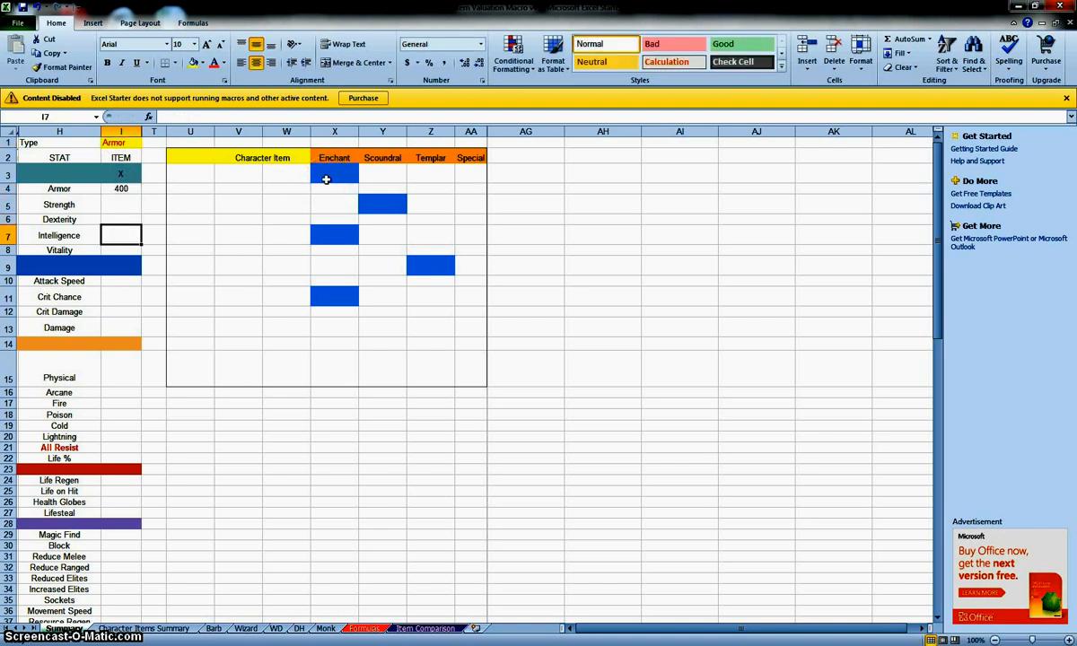
pyautogui.write('120')
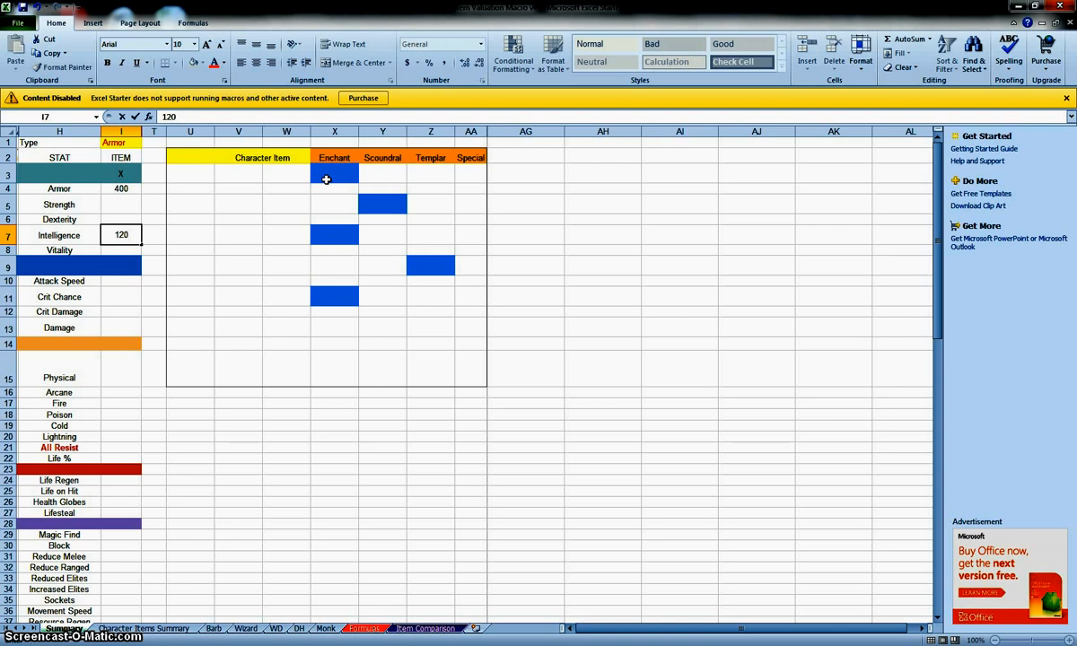
pyautogui.press('Return')
# Enter 70 for Vitality in the ITEM column, cell I8
pyautogui.press('Down')
pyautogui.press('Down')
pyautogui.press('Down')
pyautogui.press('Down')
pyautogui.press('Down')
pyautogui.press('Down')
pyautogui.press('Down')
pyautogui.press('Down')
pyautogui.press('Down')
pyautogui.press('Down')
pyautogui.press('Down')
pyautogui.press('Down')
pyautogui.press('Down')
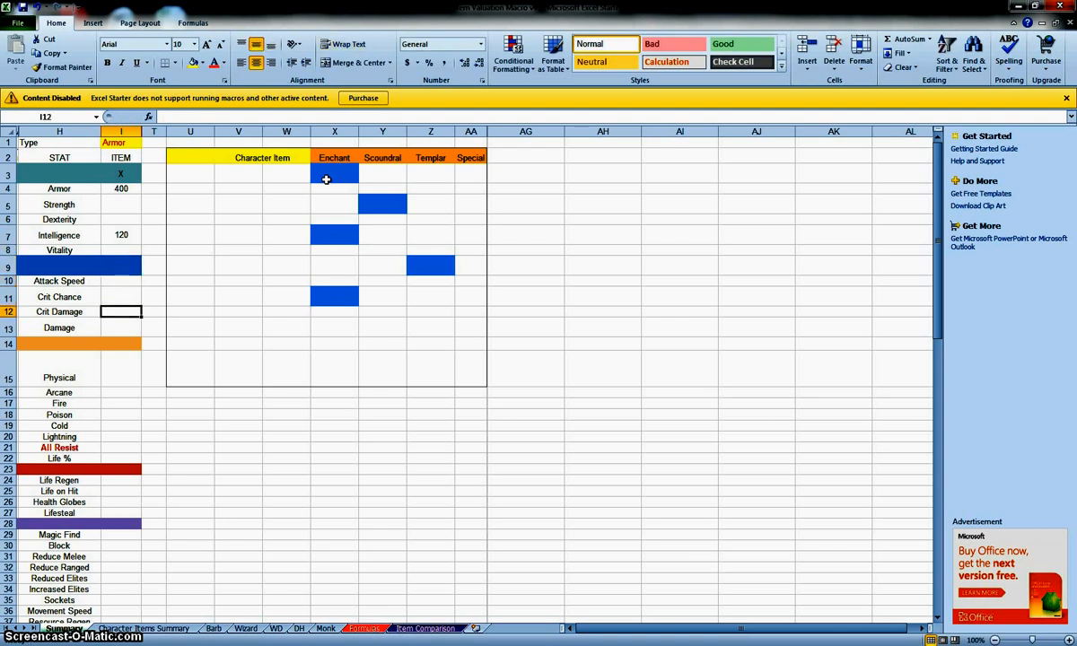
pyautogui.press('Up')
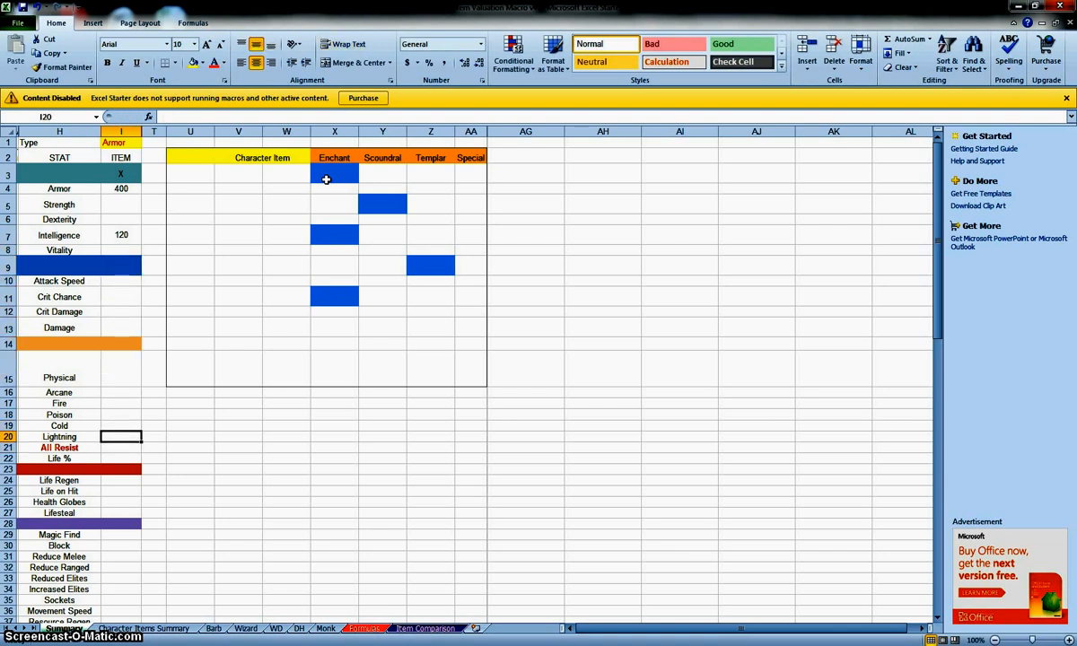
pyautogui.press('Up')
pyautogui.press('Up')
pyautogui.press('Up')
pyautogui.press('Up')
pyautogui.press('Up')
pyautogui.press('Up')
pyautogui.press('Up')
pyautogui.press('Up')
pyautogui.press('Up')
pyautogui.press('Up')
pyautogui.press('Up')
pyautogui.press('Up')
pyautogui.press('Up')
pyautogui.press('Down')
pyautogui.write('70')
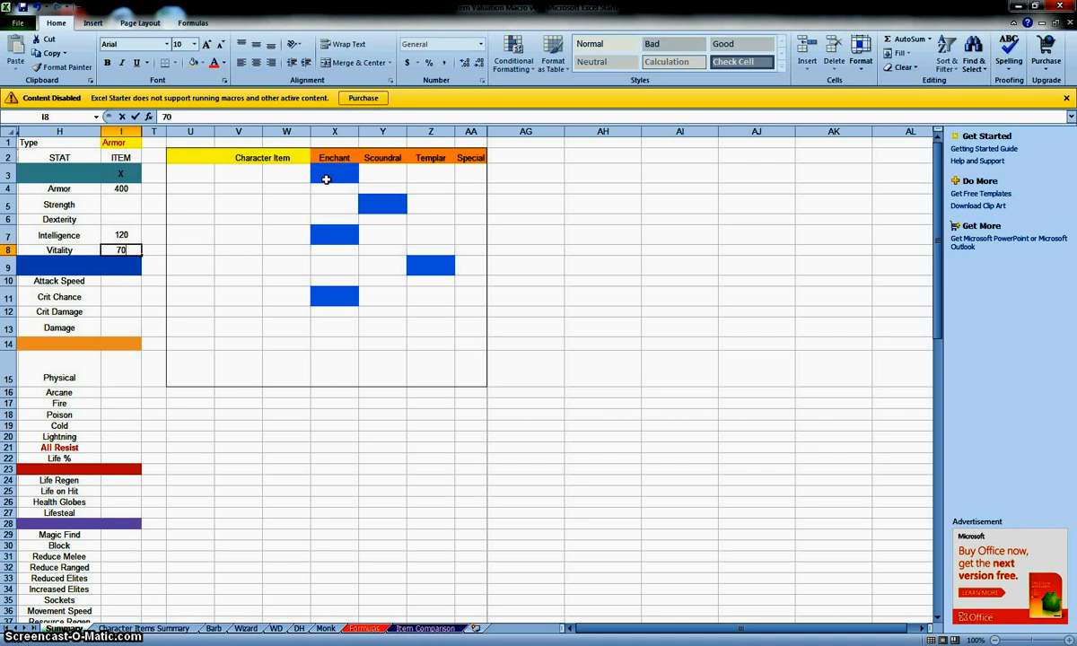
pyautogui.press('Return')
# Enter 75 for All Resist and 8 for Life % in the ITEM column
pyautogui.press('Down')
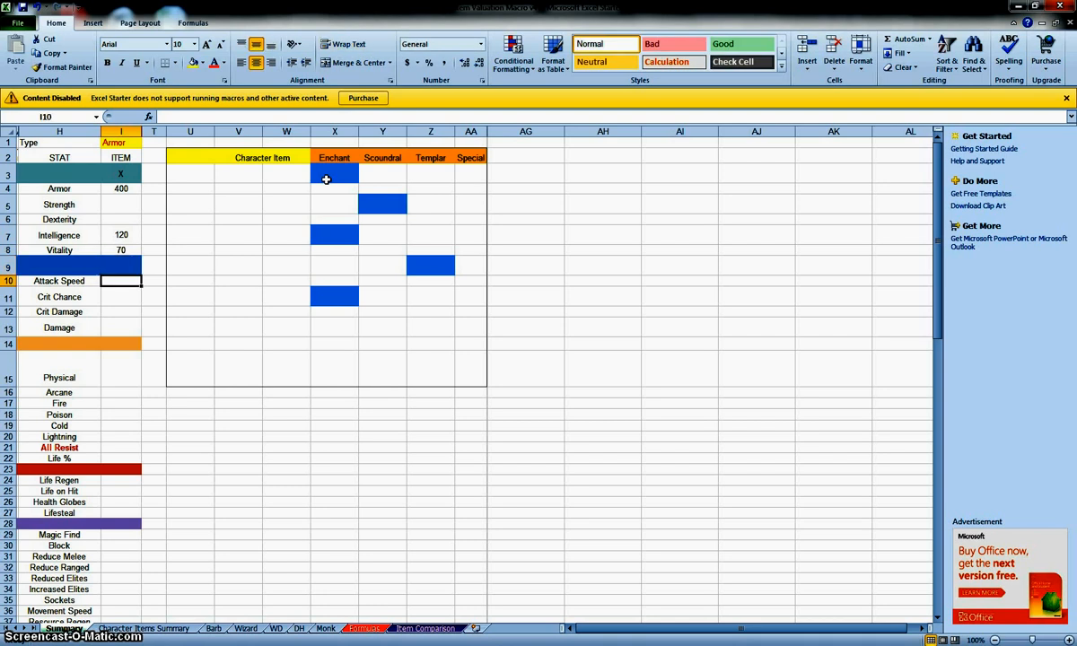
pyautogui.press('Down')
pyautogui.press('Down')
pyautogui.press('Down')
pyautogui.press('Down')
pyautogui.press('Down')
pyautogui.press('Down')
pyautogui.press('Down')
pyautogui.press('Down')
pyautogui.press('Down')
pyautogui.press('Down')
pyautogui.press('Down')
pyautogui.write('75')
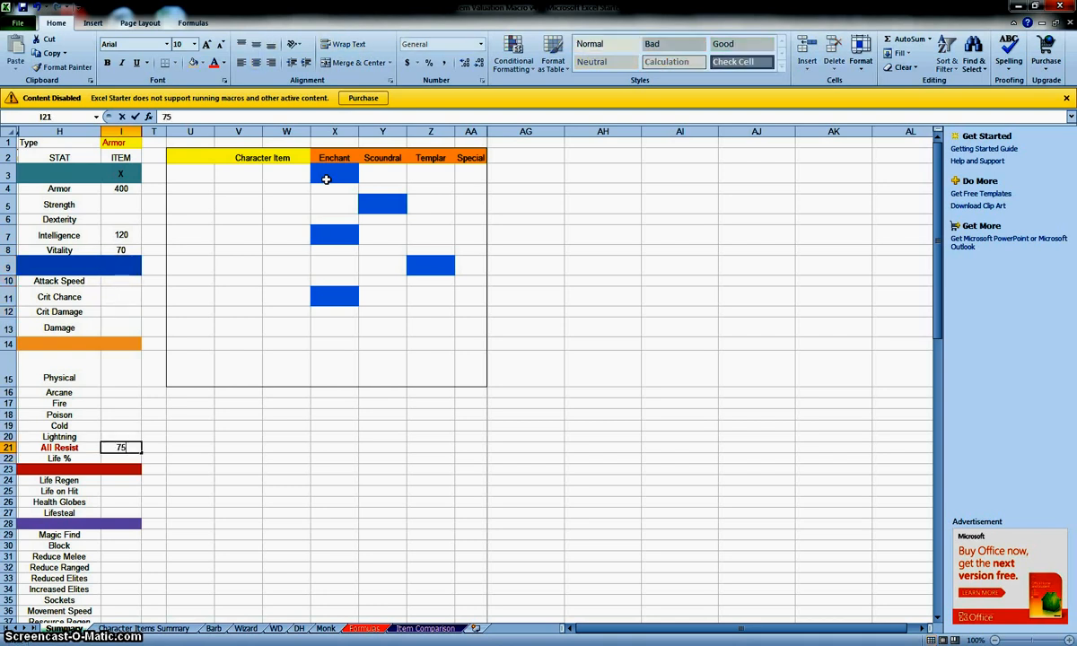
pyautogui.press('Return')
pyautogui.write('8')
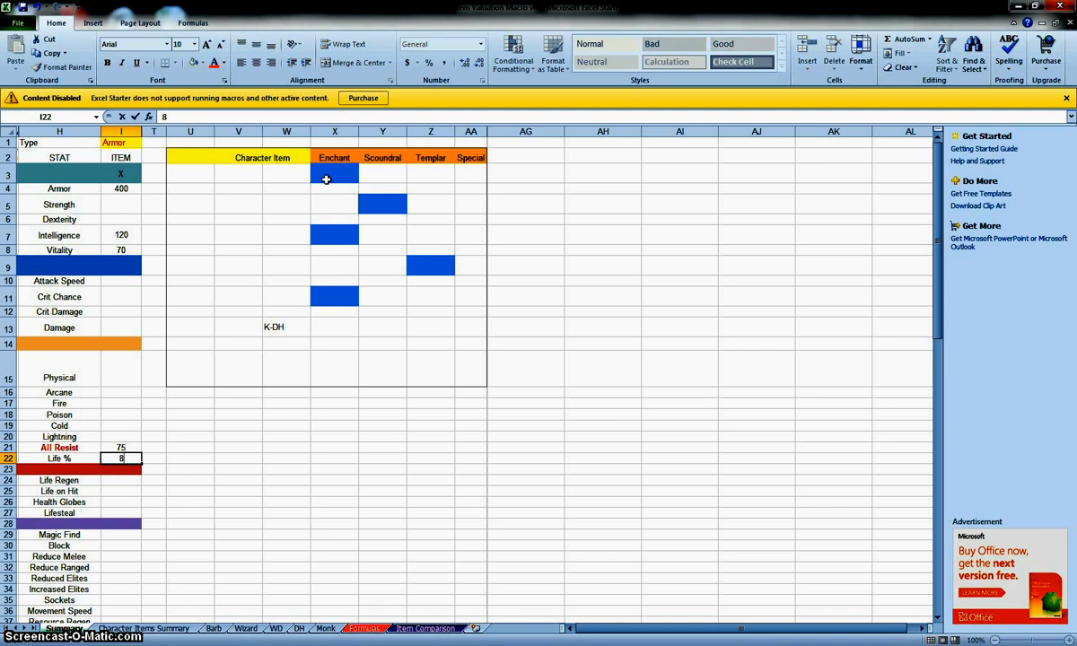
pyautogui.press('Return')
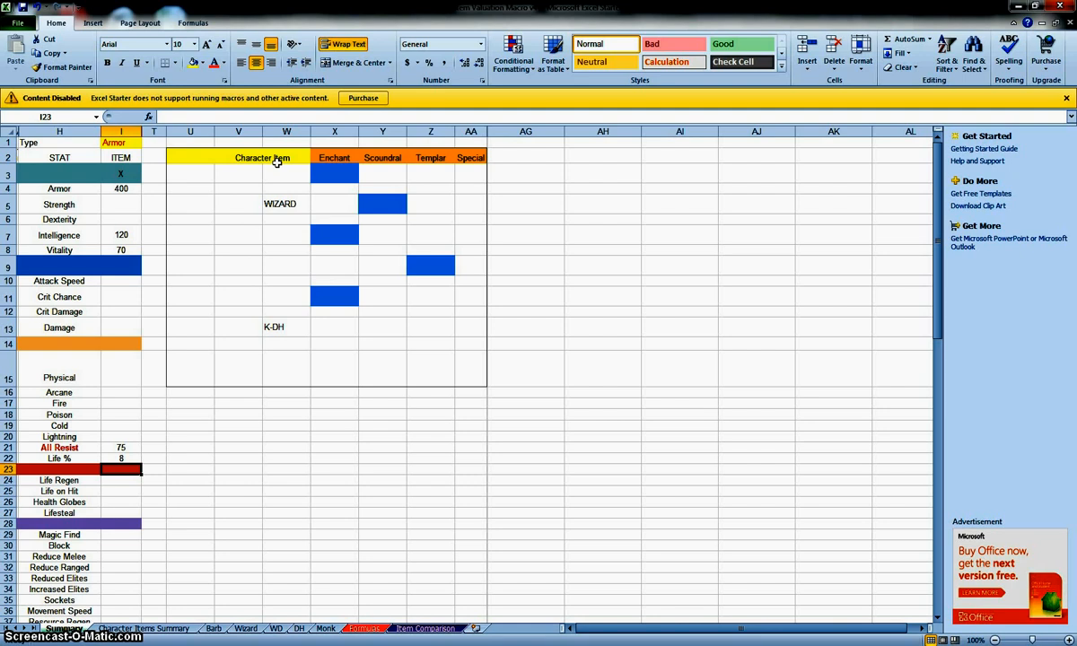
# Clear all the entered item stats from Armor through Life %, cells I4 to I22
pyautogui.moveTo(121, 188); pyautogui.dragTo(126, 459)
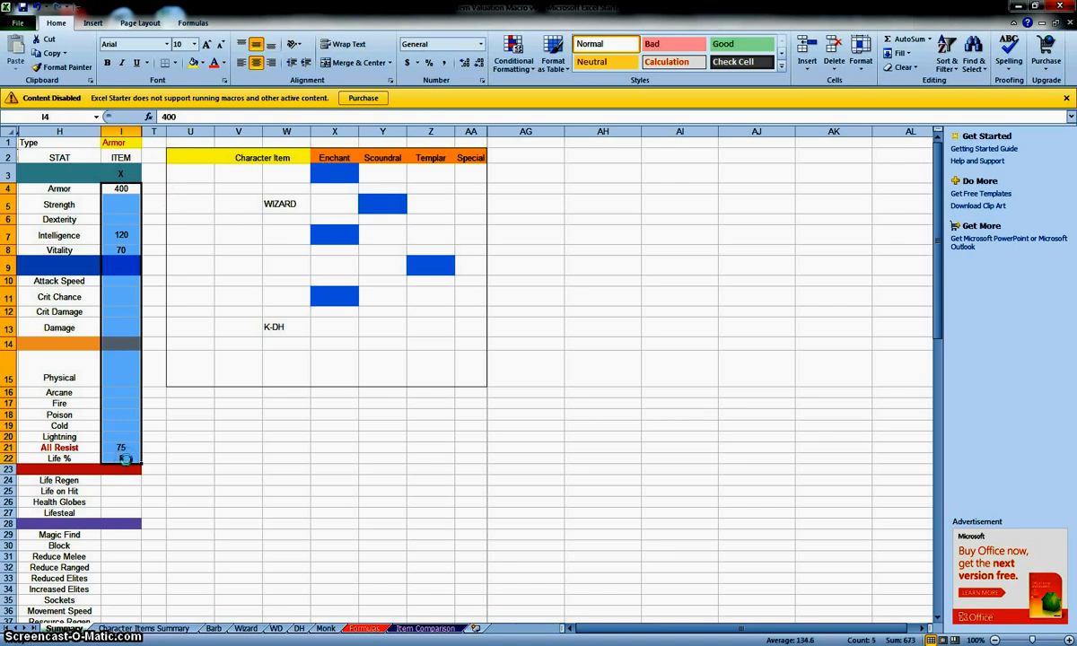
pyautogui.press('Delete')
pyautogui.click(127, 214)
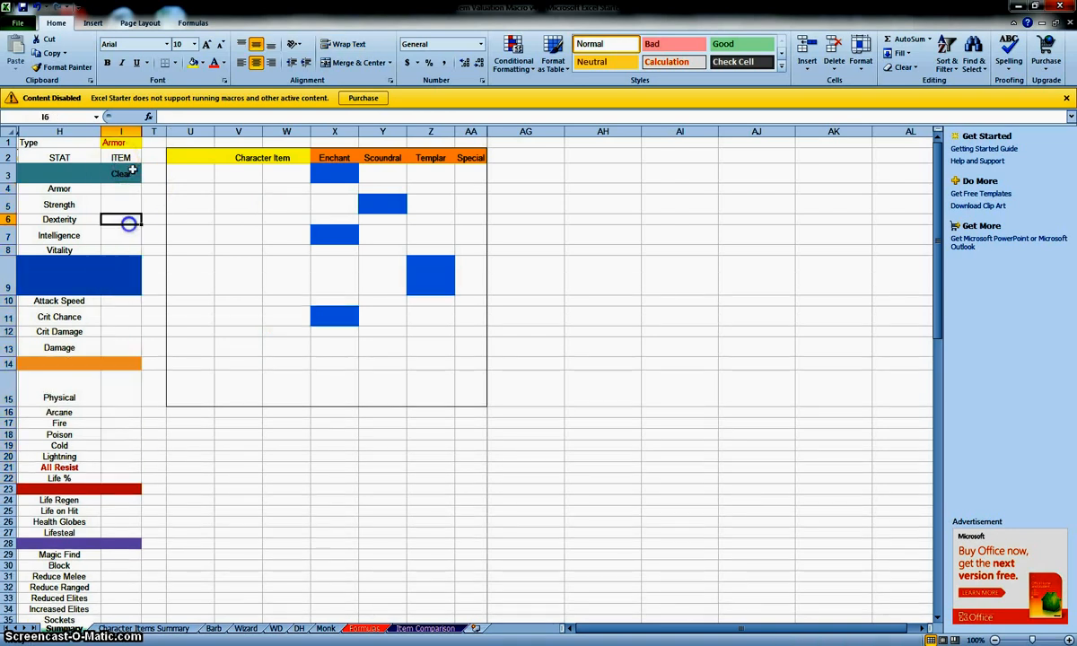
# Change the item type in I1 to Ring1 and select the Damage stat's entry cell
pyautogui.click(126, 143)
pyautogui.click(146, 142)
pyautogui.scroll(-2, 148, 155)
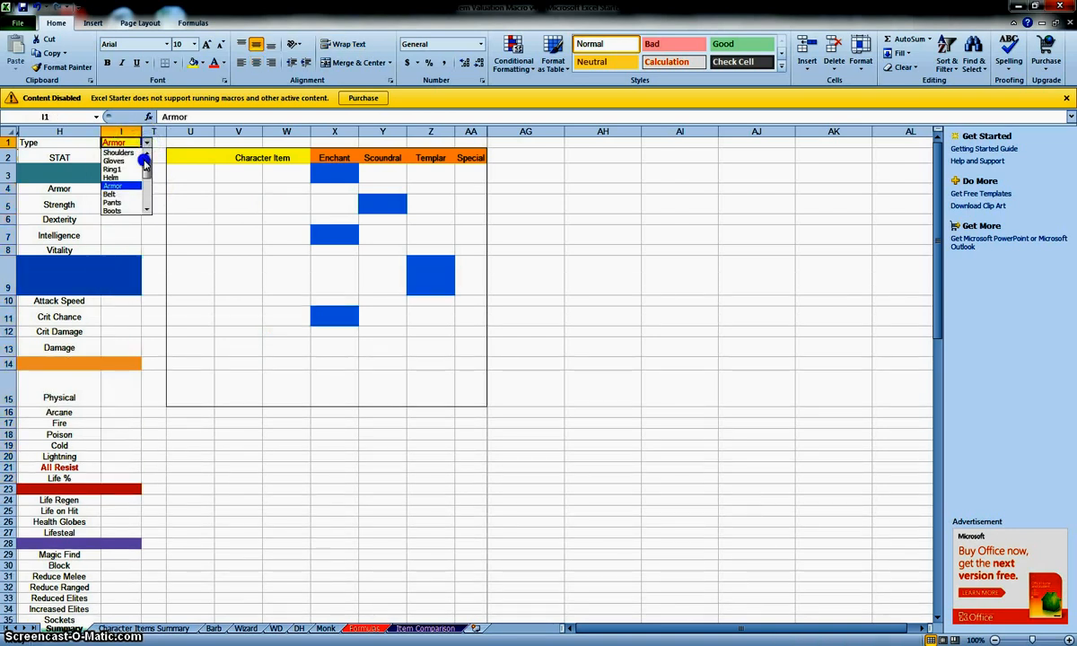
pyautogui.click(120, 160)
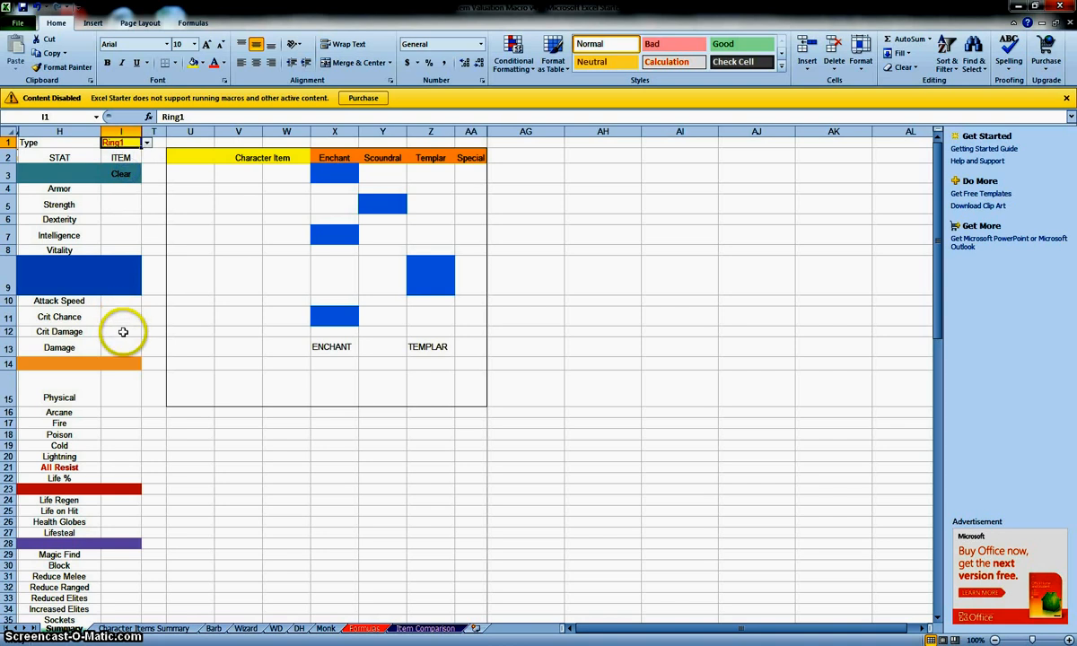
pyautogui.click(121, 345)
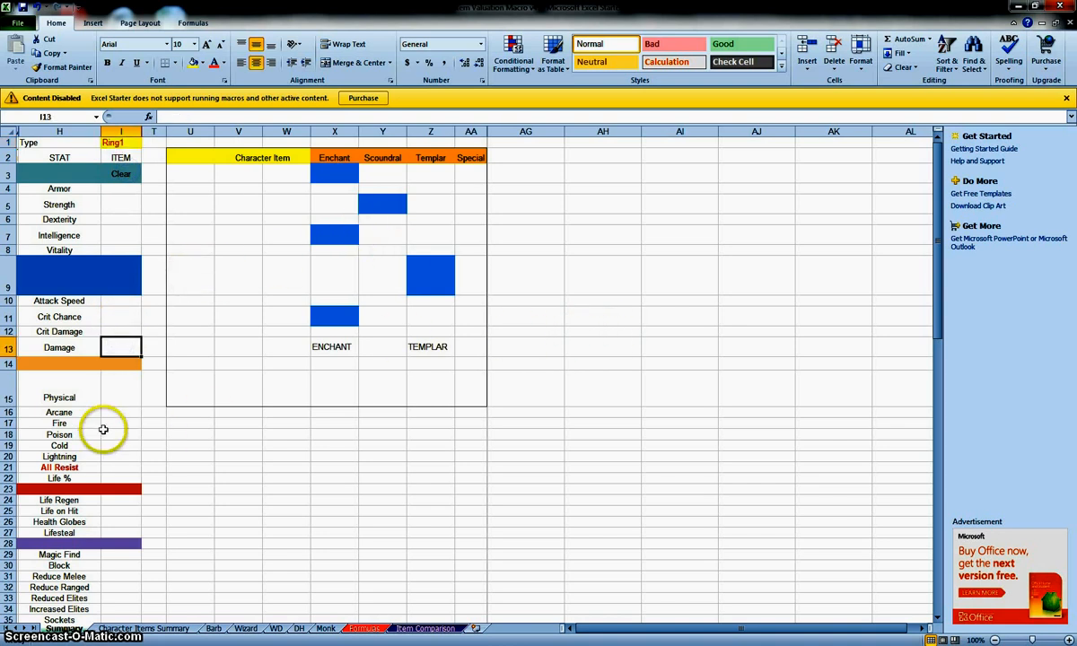
# Enter 7 for Attack Speed and 3 for Crit Chance in the ITEM column for the ring
pyautogui.click(115, 304)
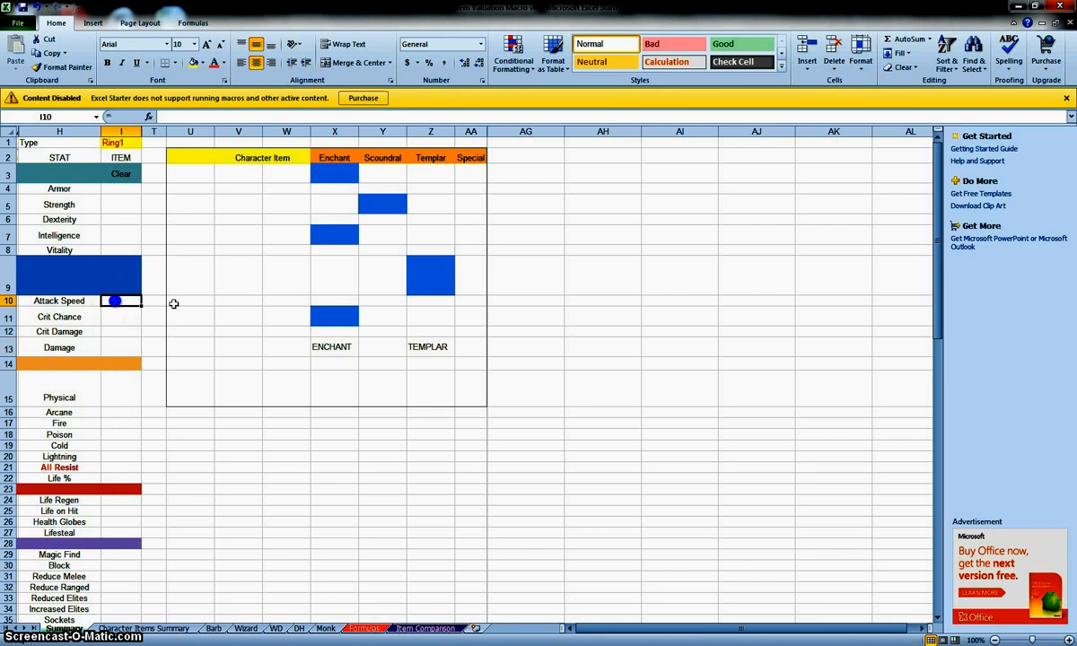
pyautogui.write('7')
pyautogui.press('Return')
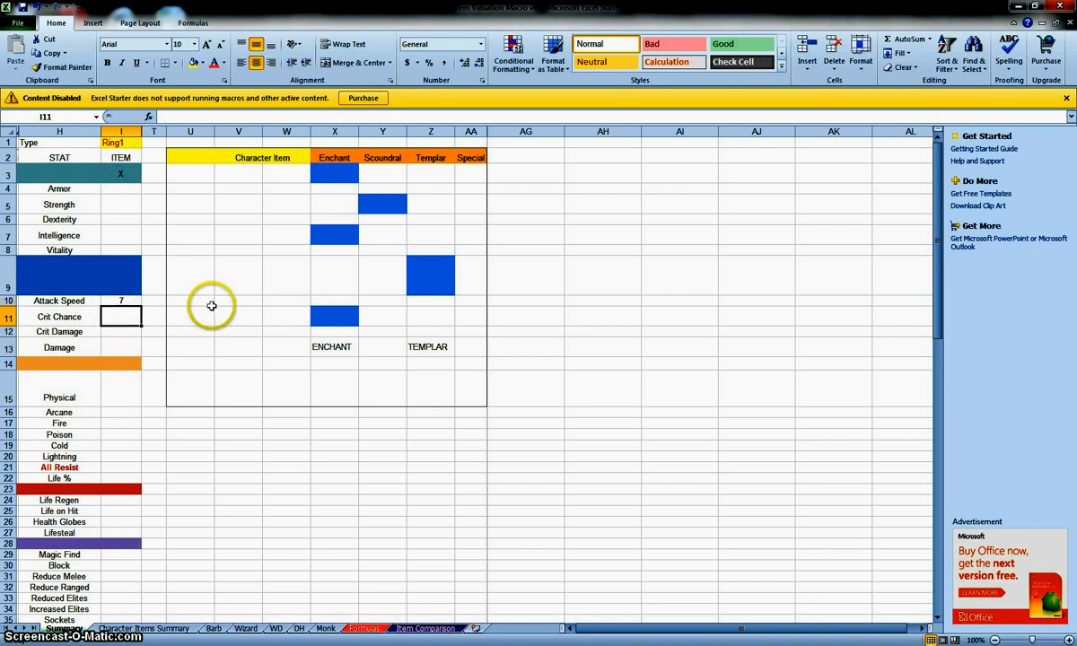
pyautogui.write('3')
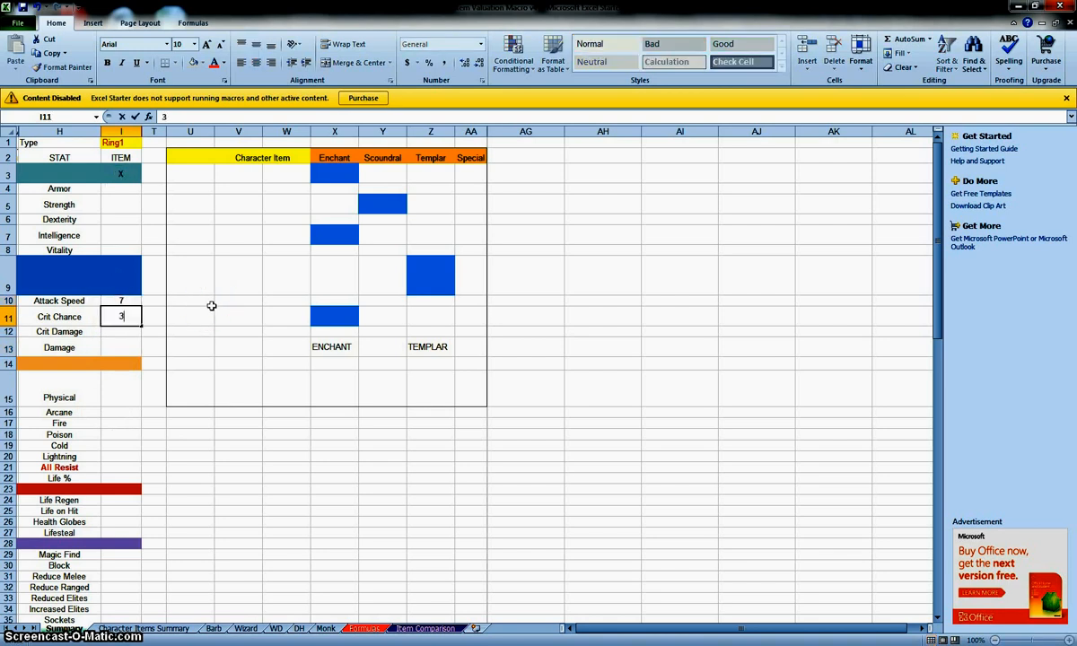
pyautogui.press('Return')
pyautogui.press('Return')
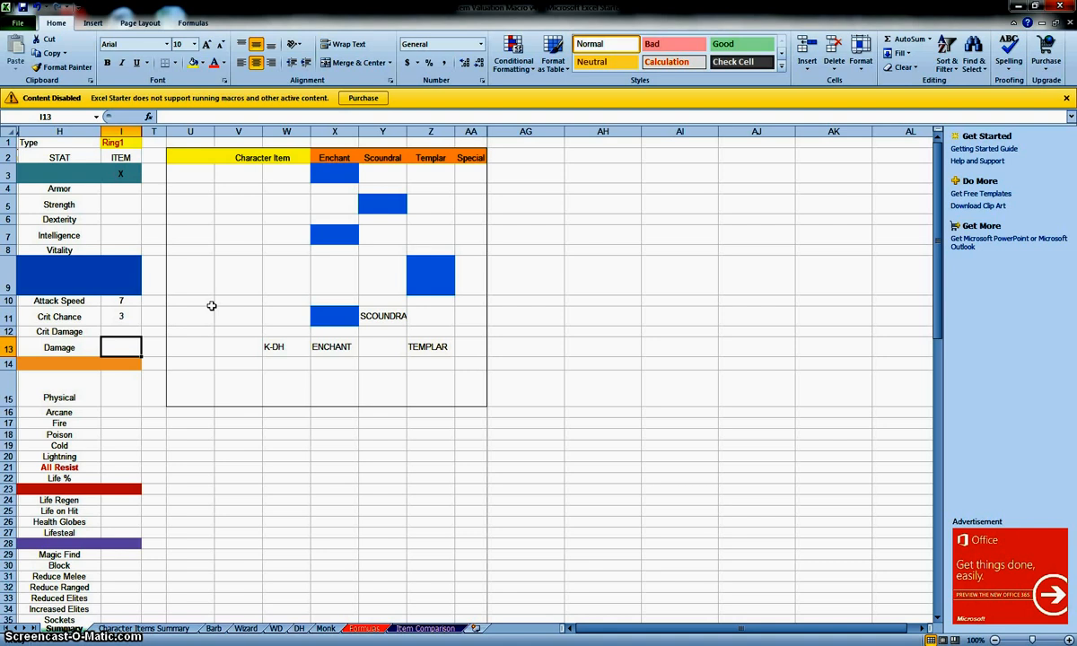
# Enter 10 for Damage in cell I13, and raise the value to 15
pyautogui.write('10')
pyautogui.press('Return')
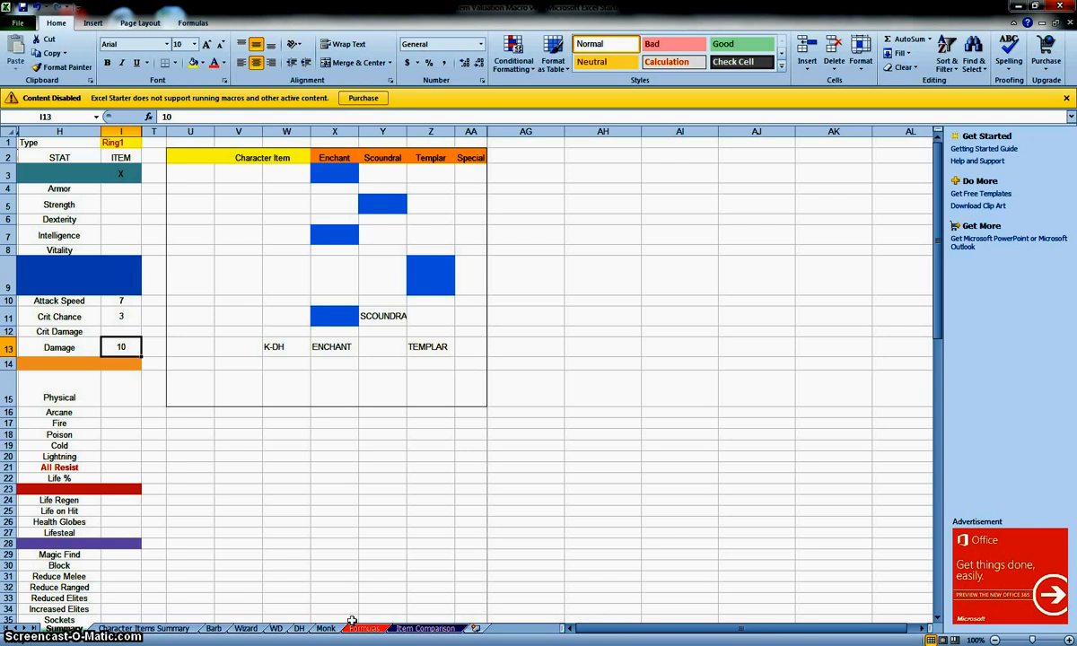
pyautogui.write('15')
pyautogui.press('Up')
pyautogui.press('Down')
# Clear the ring's stats from Attack Speed through Damage, cells I10 to I13
pyautogui.hotkey('shift', 'Up')
pyautogui.hotkey('shift', 'Up')
pyautogui.hotkey('shift', 'Up')
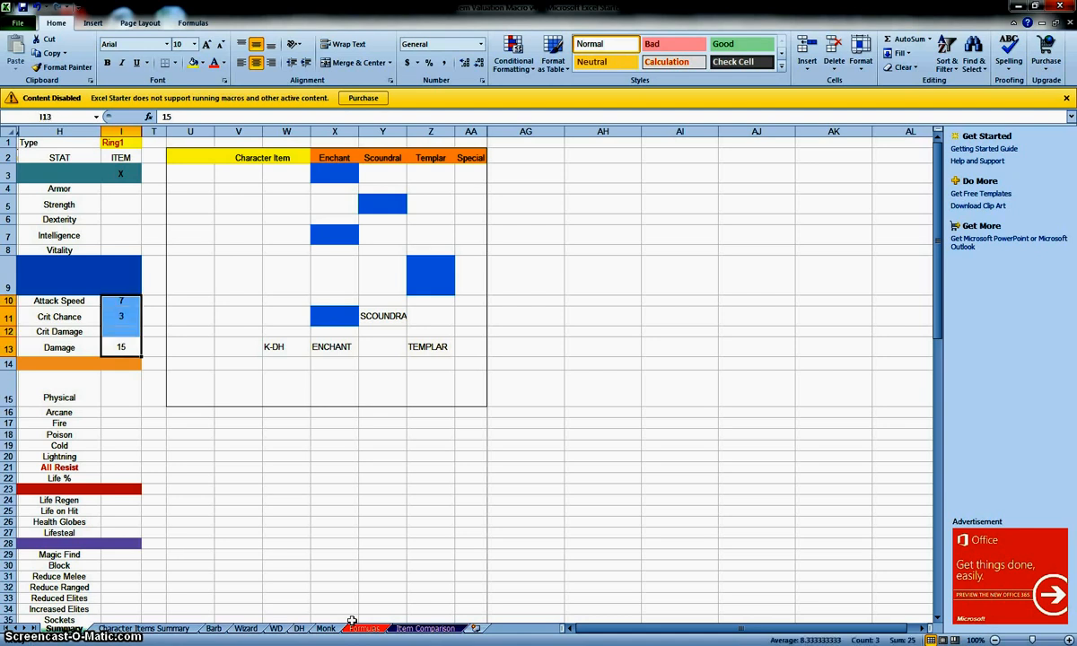
pyautogui.press('Delete')
# Go through the ITEM column's stat rows between Intelligence and Sockets to review which stats an item can have
pyautogui.press('Up')
pyautogui.press('Up')
pyautogui.press('Up')
pyautogui.press('Up')
pyautogui.press('Up')
pyautogui.press('Up')
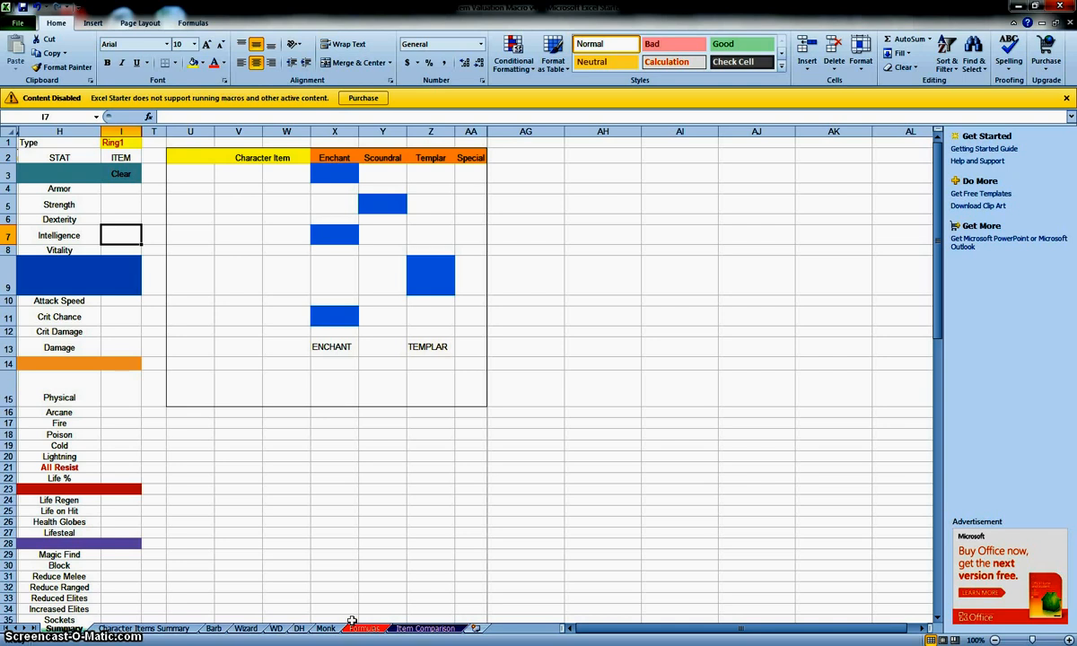
pyautogui.press('Down')
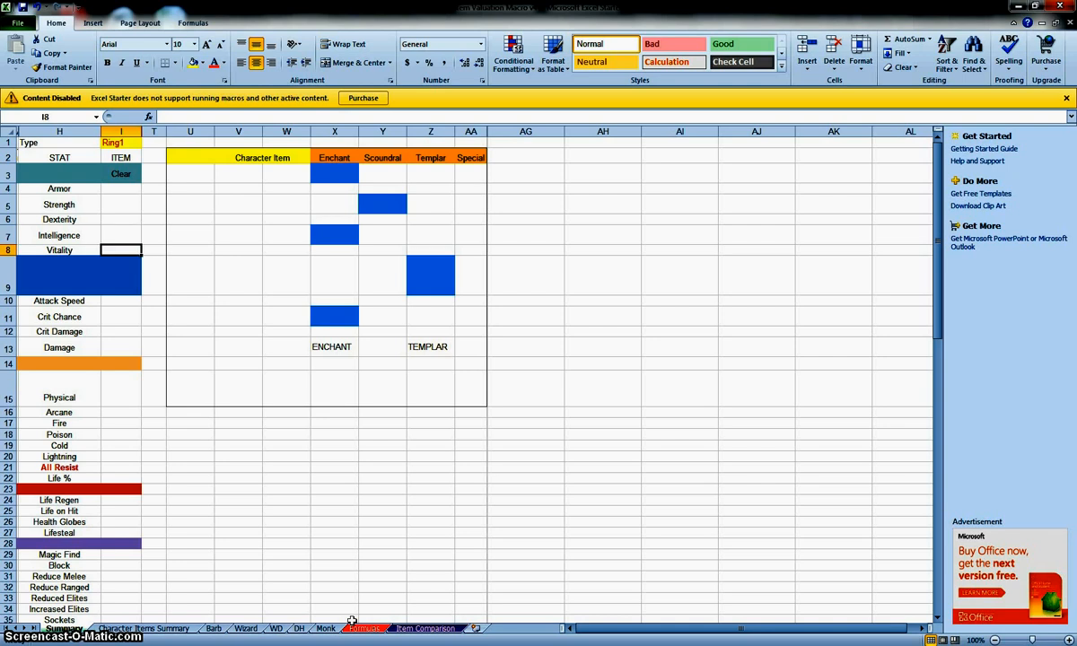
pyautogui.press('Down')
pyautogui.press('Down')
pyautogui.press('Down')
pyautogui.press('Down')
pyautogui.press('Down')
pyautogui.press('Down')
pyautogui.press('Down')
pyautogui.press('Down')
pyautogui.press('Down')
pyautogui.press('Down')
pyautogui.press('Down')
pyautogui.press('Down')
pyautogui.press('Down')
pyautogui.press('Down')
pyautogui.press('Down')
pyautogui.press('Down')
pyautogui.press('Down')
pyautogui.press('Down')
pyautogui.press('Down')
pyautogui.press('Down')
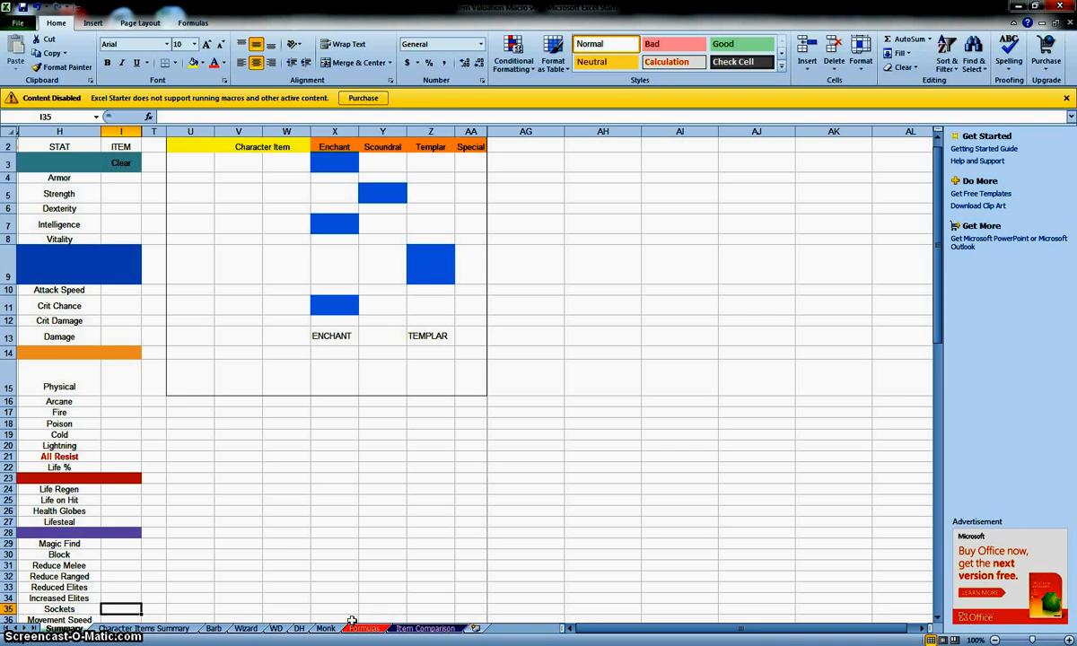
pyautogui.press('Up')
pyautogui.press('Up')
pyautogui.press('Up')
pyautogui.press('Up')
pyautogui.press('Up')
pyautogui.press('Up')
pyautogui.press('Up')
pyautogui.press('Up')
pyautogui.press('Up')
pyautogui.press('Up')
pyautogui.press('Up')
pyautogui.press('Up')
pyautogui.press('Up')
pyautogui.press('Up')
pyautogui.press('Up')
pyautogui.press('Up')
pyautogui.press('Up')
pyautogui.press('Up')
pyautogui.press('Up')
pyautogui.press('Up')
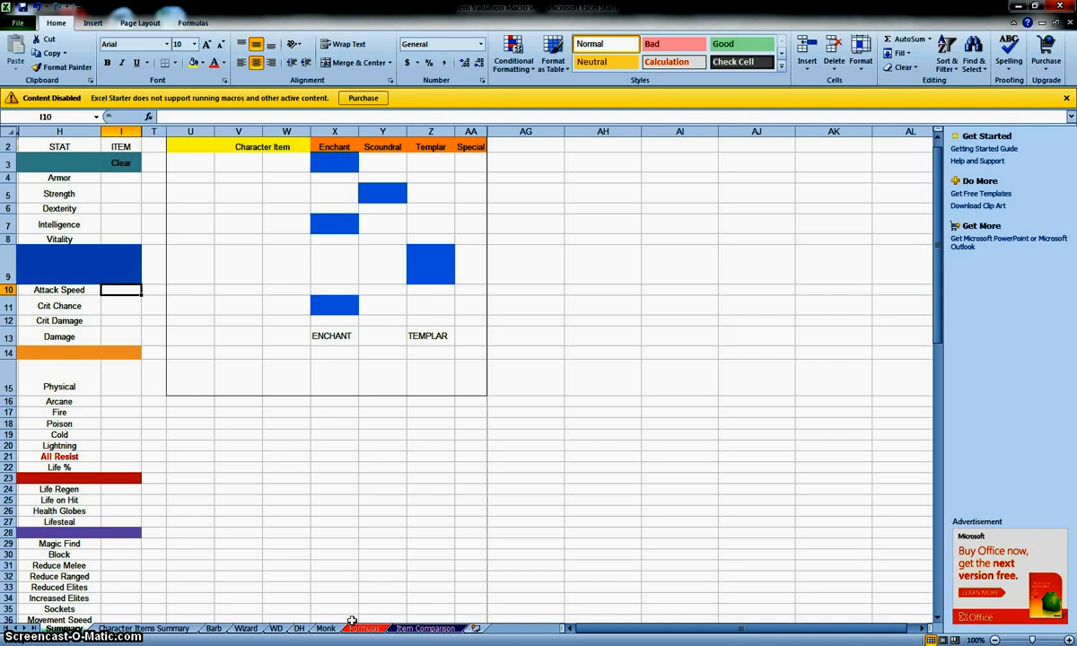
pyautogui.press('Down')
pyautogui.press('Down')
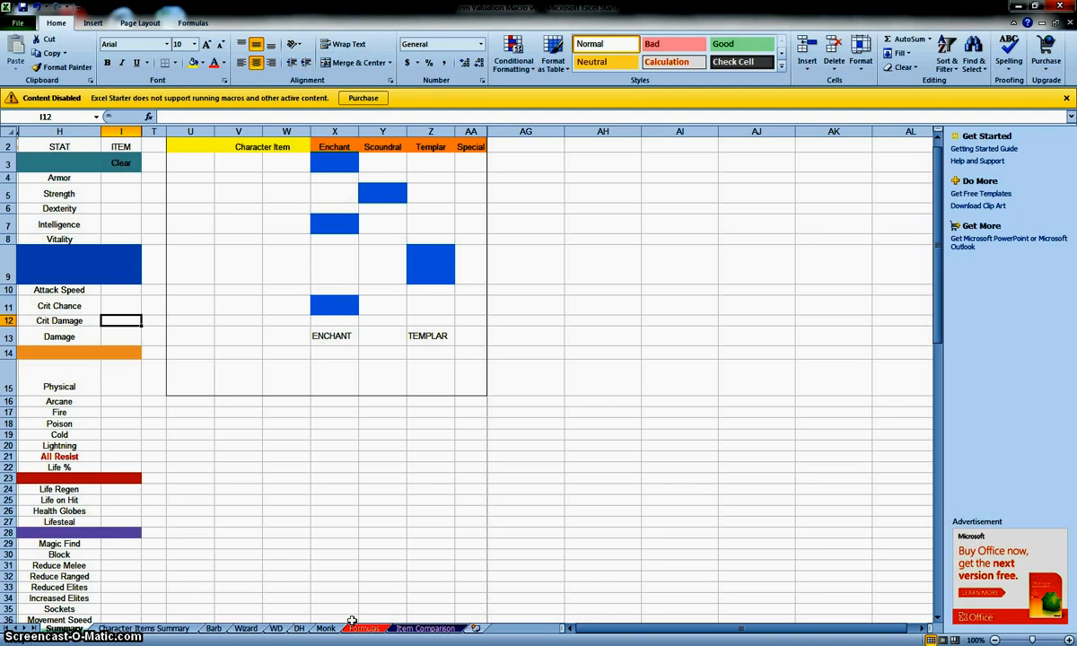
pyautogui.press('Down')
pyautogui.press('Down')
pyautogui.press('Down')
pyautogui.press('Down')
pyautogui.press('Down')
pyautogui.press('Down')
pyautogui.press('Down')
pyautogui.press('Down')
pyautogui.press('Down')
pyautogui.press('Down')
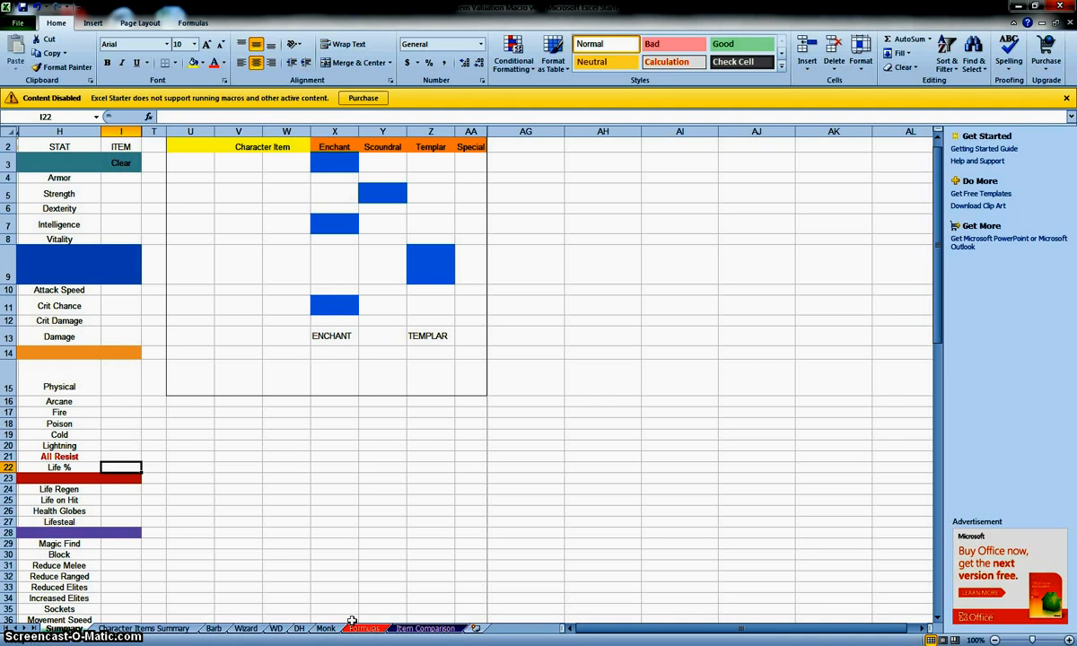
# Change the item type in cell I1 to Weapon
pyautogui.scroll(1, 308, 542)
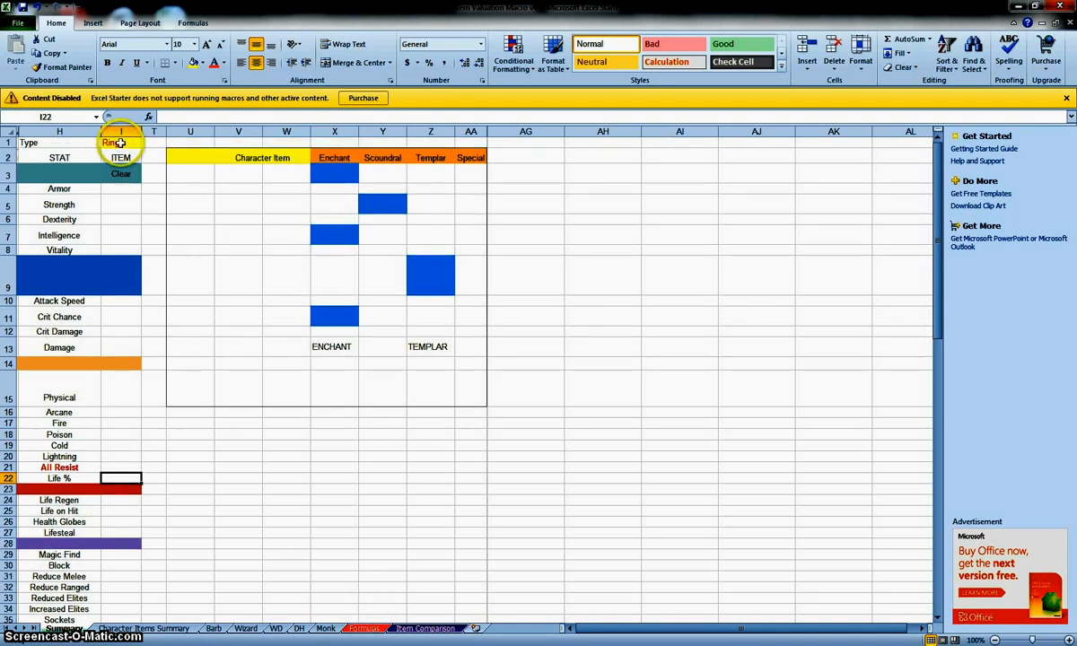
pyautogui.click(120, 142)
pyautogui.click(146, 142)
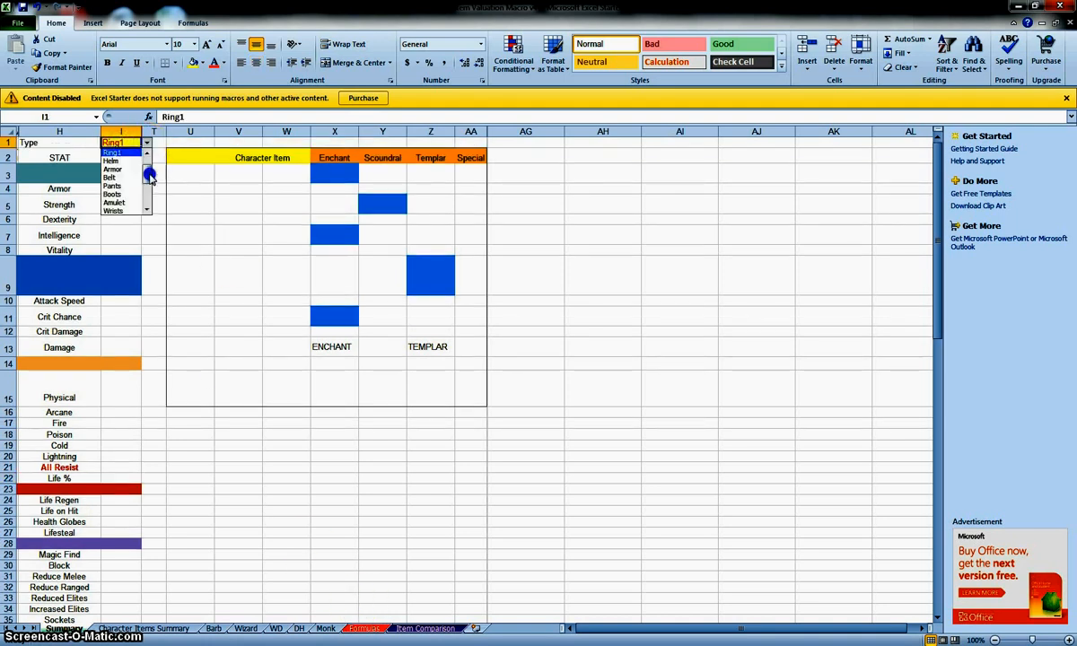
pyautogui.moveTo(149, 177); pyautogui.dragTo(146, 186)
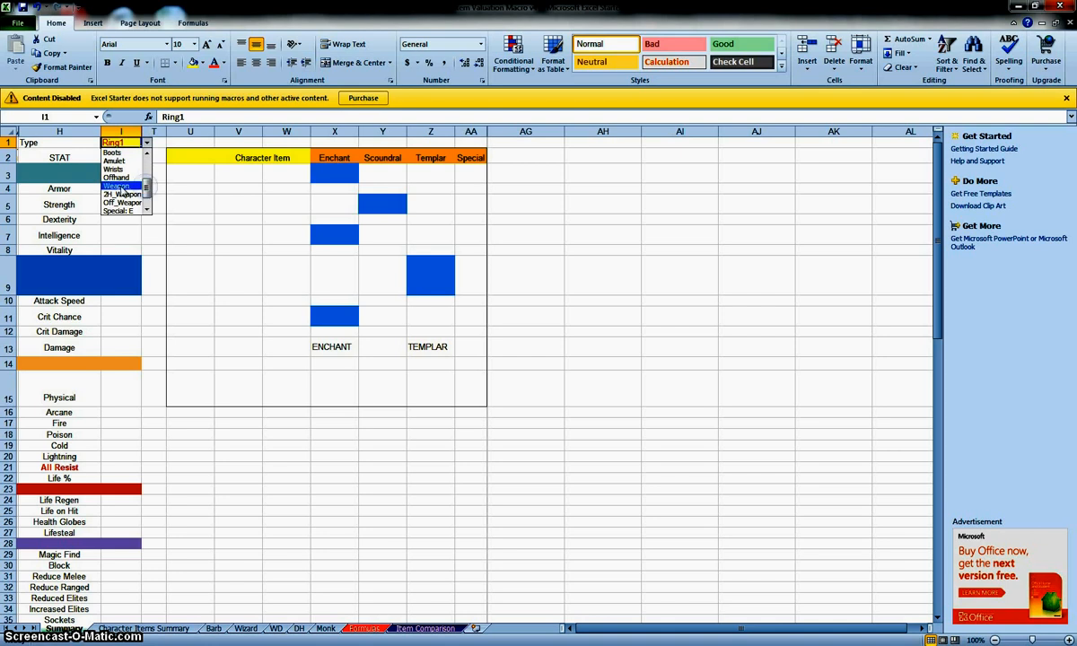
pyautogui.click(122, 188)
# Switch the item type in I1 to 2H_Weapon and back to Weapon
pyautogui.click(146, 143)
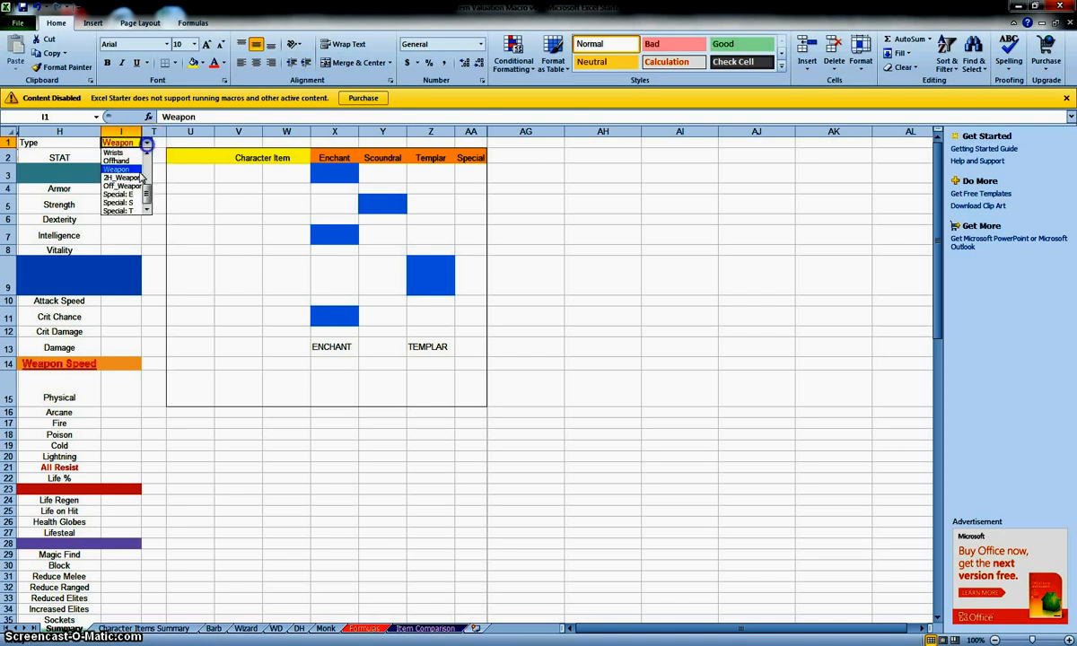
pyautogui.click(125, 178)
pyautogui.click(147, 143)
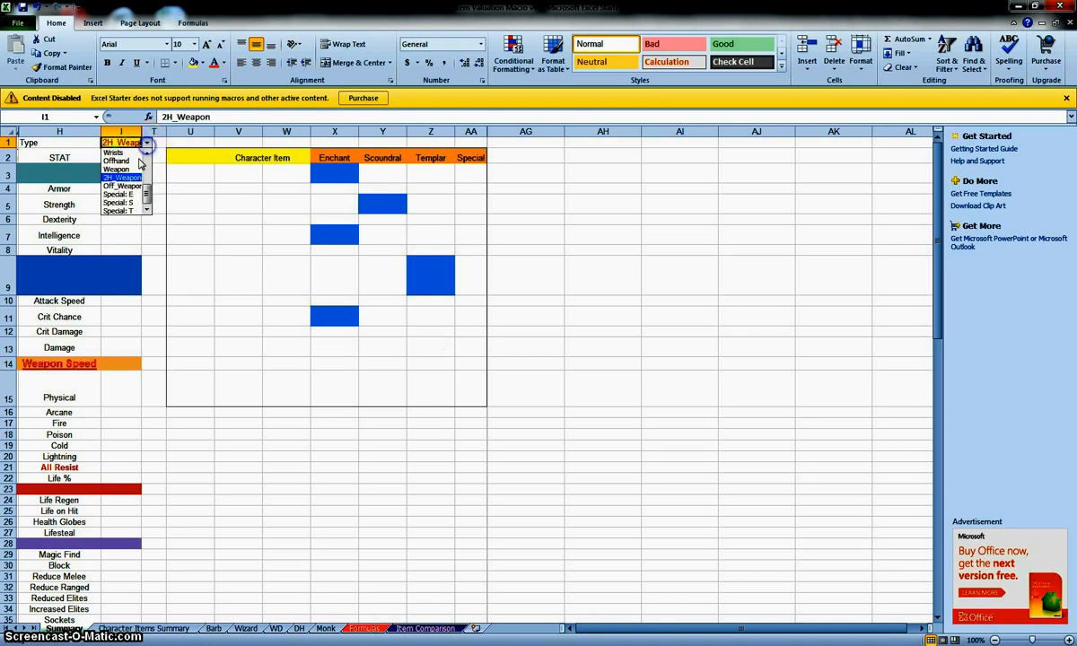
pyautogui.click(119, 168)
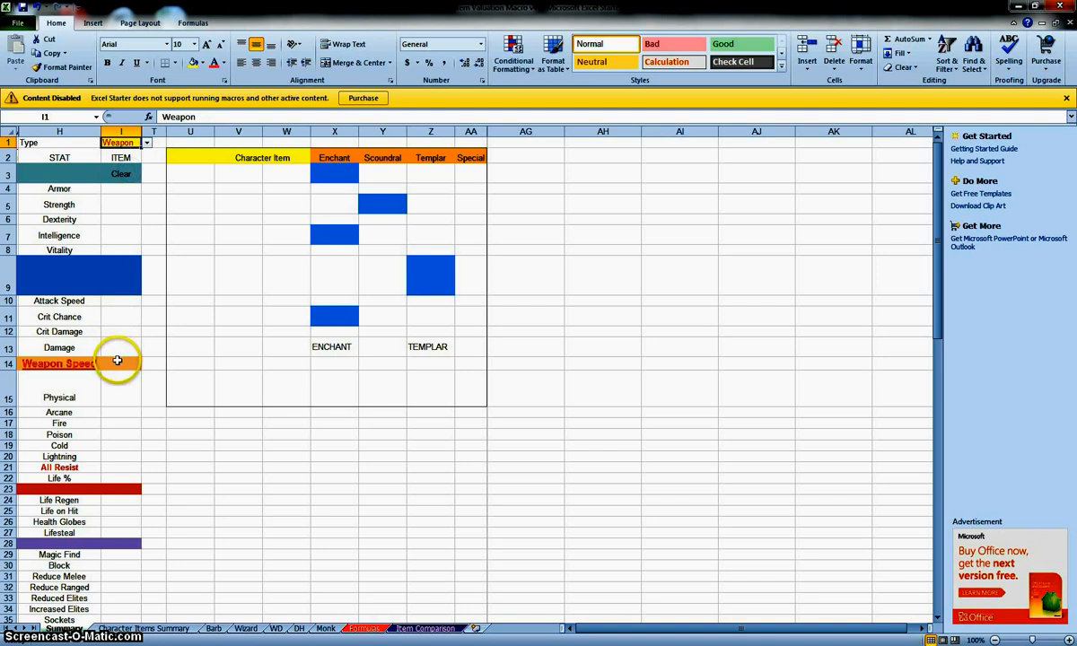
# Enter 800 for Damage in I13 and 1.3 for Weapon Speed in I14
pyautogui.click(117, 360)
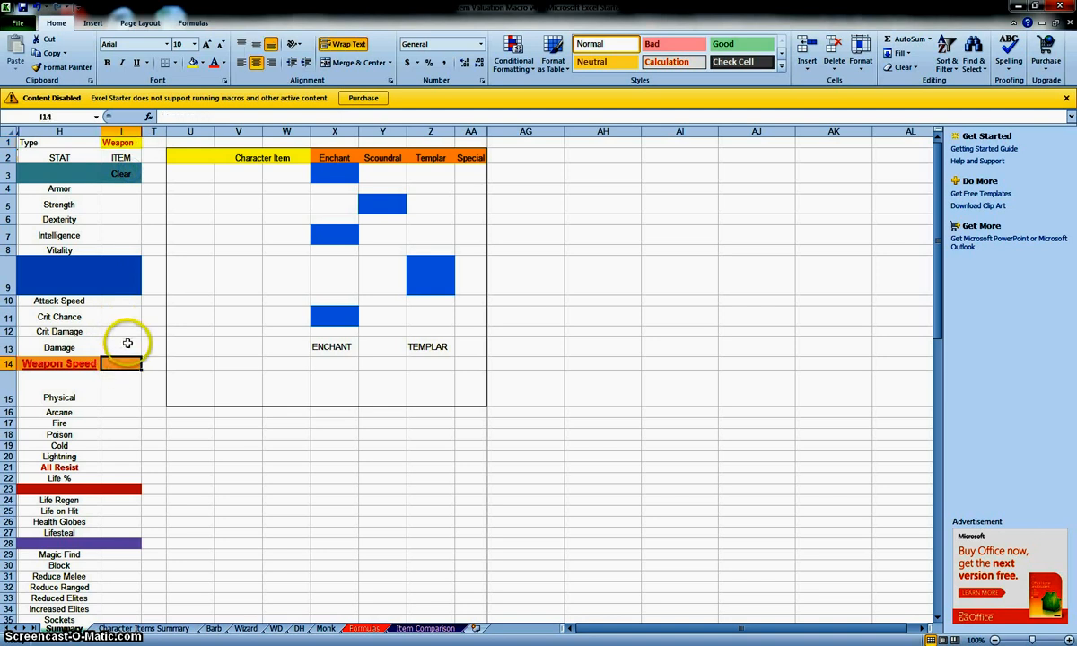
pyautogui.click(127, 345)
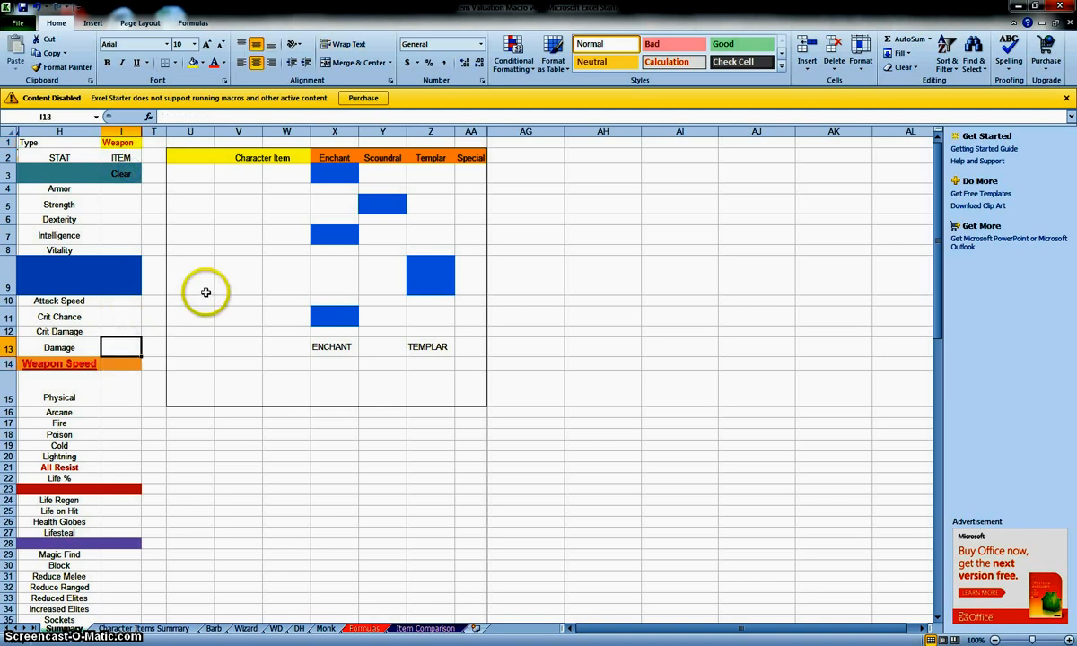
pyautogui.write('800')
pyautogui.press('Up')
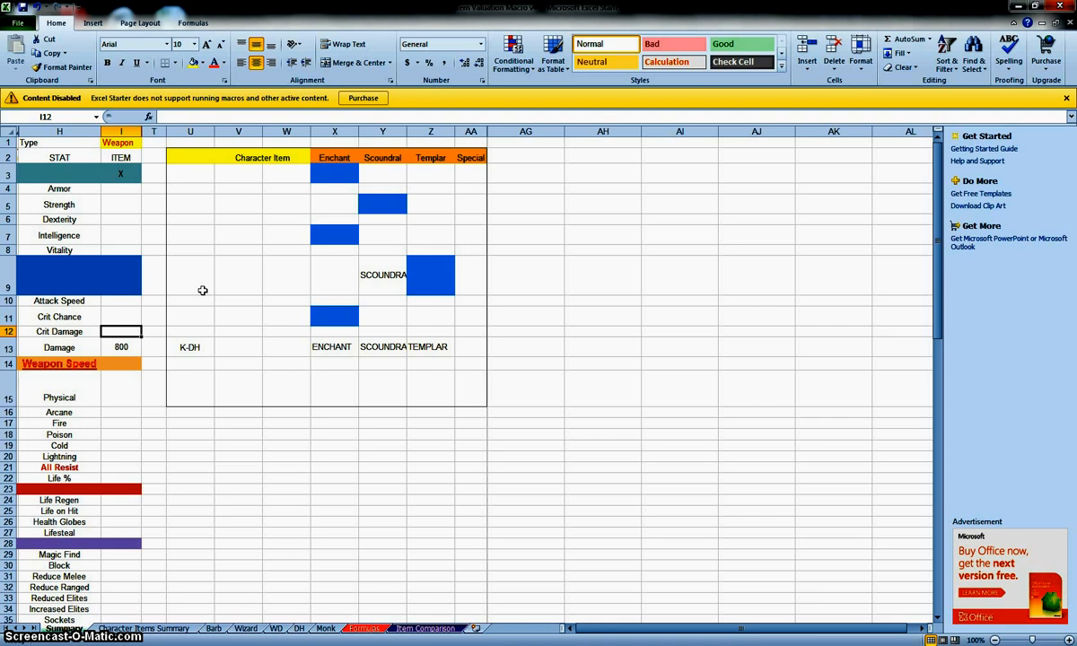
pyautogui.press('Down')
pyautogui.press('Down')
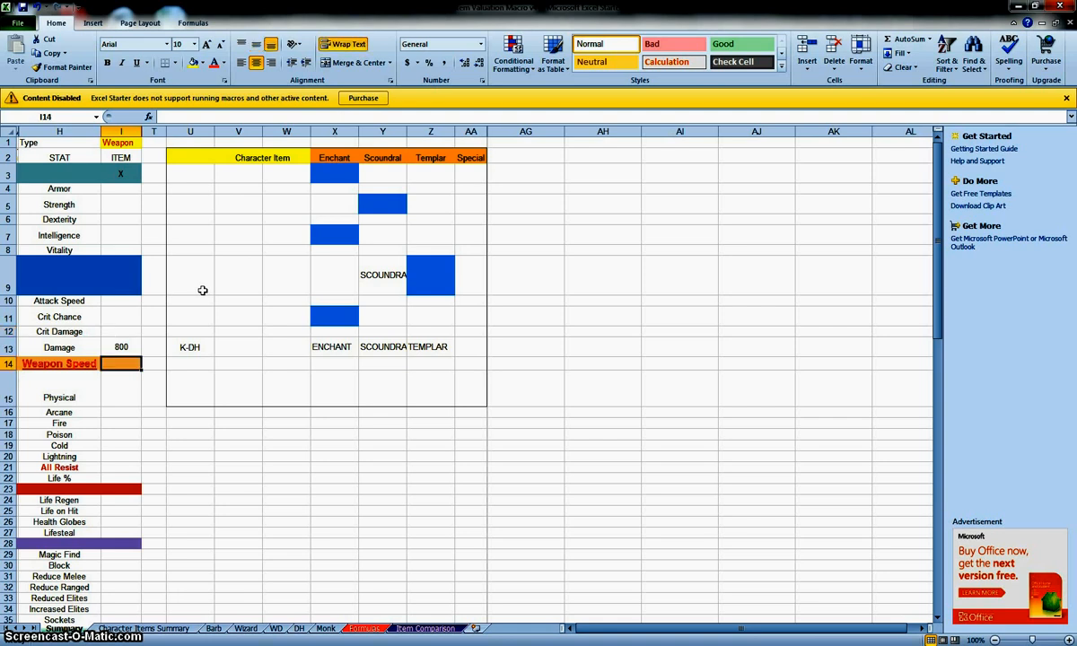
pyautogui.write('1.3')
pyautogui.press('Up')
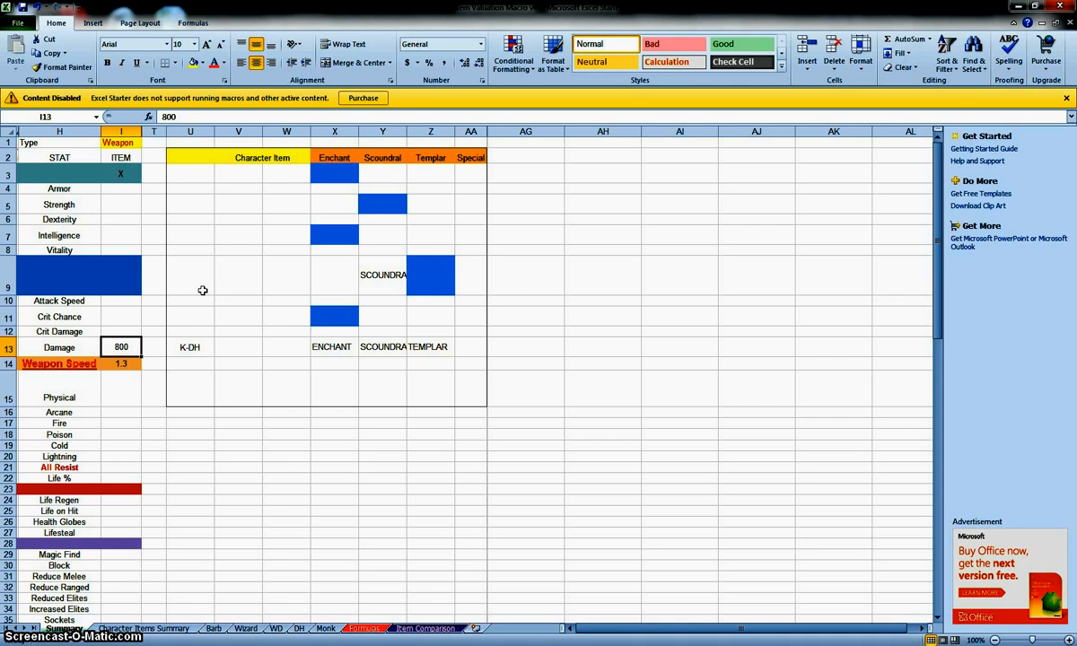
# Enter 70 for the weapon's Crit Damage in cell I12
pyautogui.press('Up')
pyautogui.press('Up')
pyautogui.press('Up')
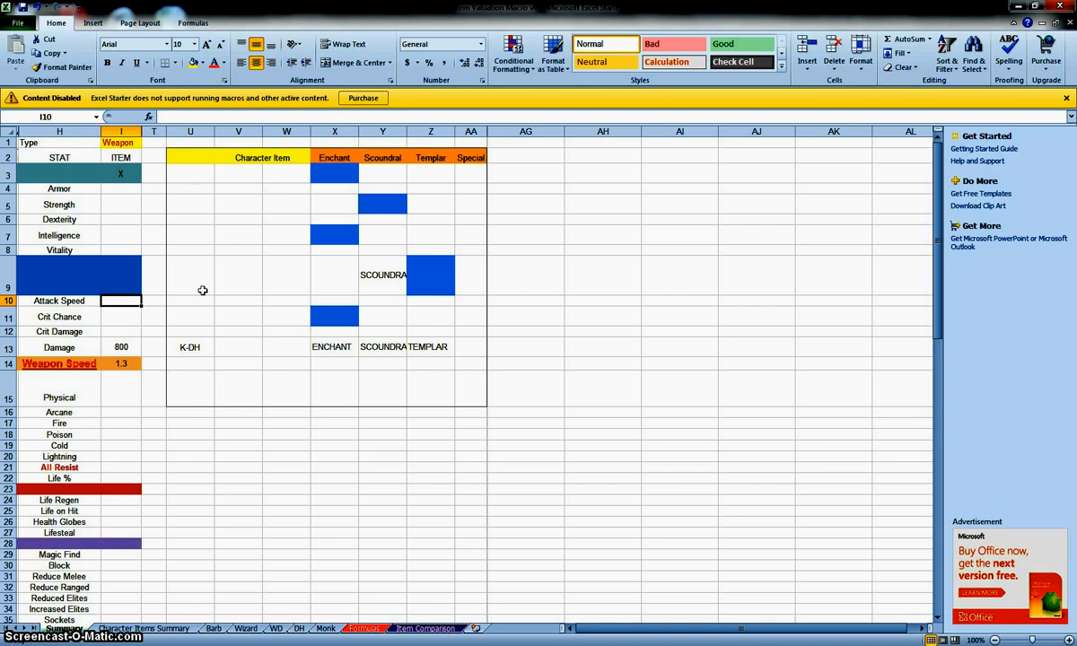
pyautogui.press('Down')
pyautogui.press('Down')
pyautogui.press('Down')
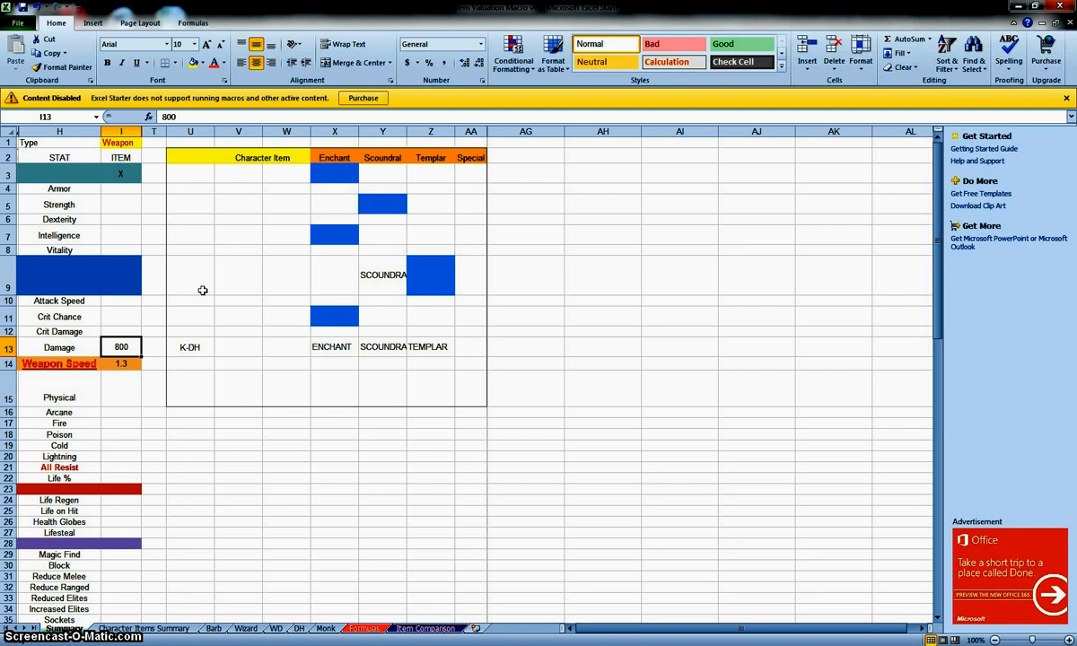
pyautogui.press('Up')
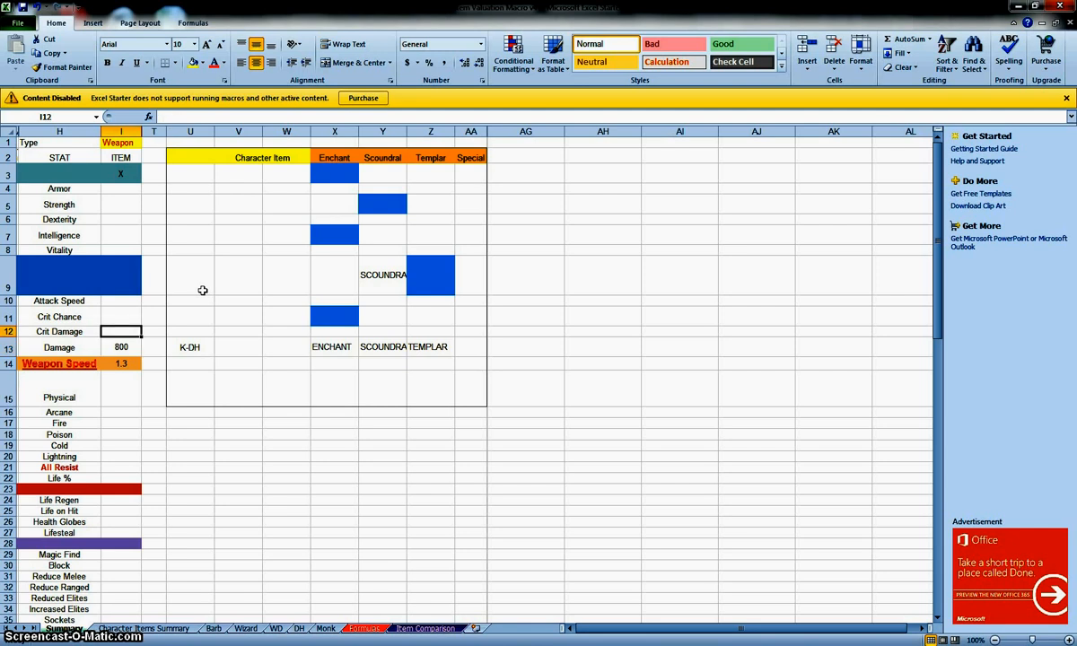
pyautogui.write('70')
pyautogui.press('Return')
# Enter 300 for Life on Hit in I25 and 10 for Magic Find in I29
pyautogui.press('Down')
pyautogui.press('Down')
pyautogui.press('Down')
pyautogui.press('Down')
pyautogui.press('Down')
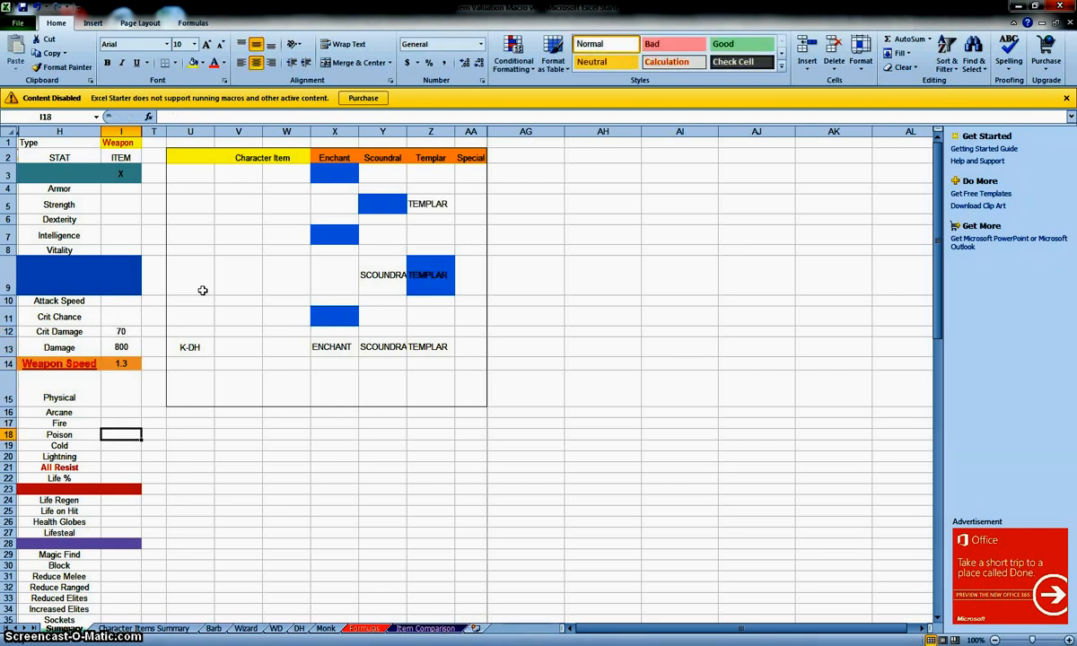
pyautogui.press('Down')
pyautogui.press('Down')
pyautogui.press('Down')
pyautogui.press('Down')
pyautogui.press('Down')
pyautogui.press('Down')
pyautogui.press('Down')
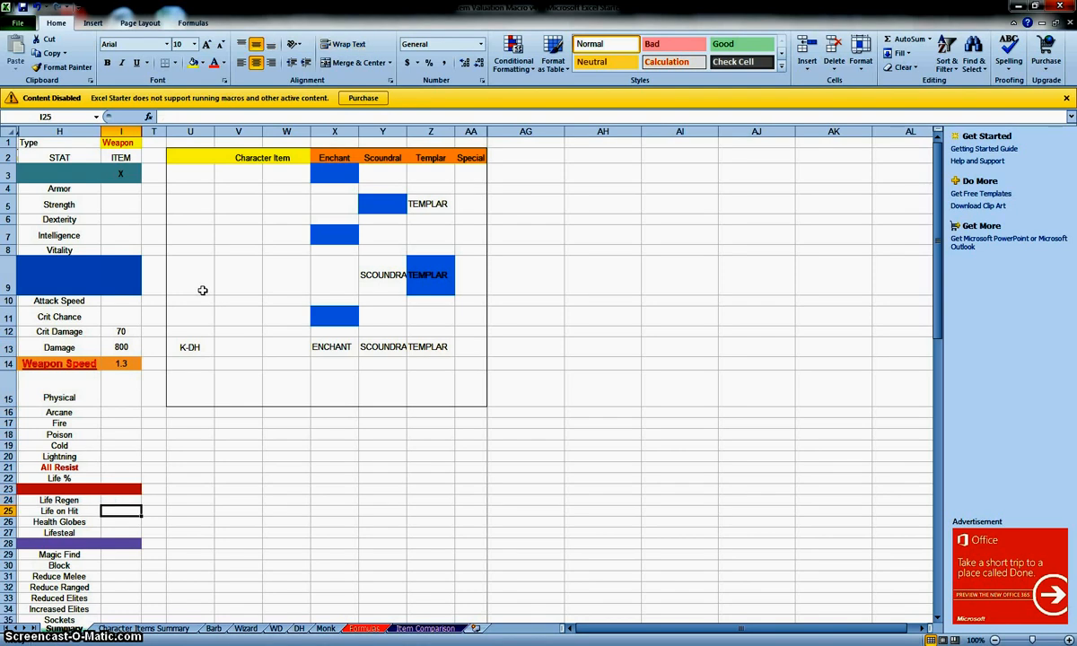
pyautogui.write('300')
pyautogui.press('Return')
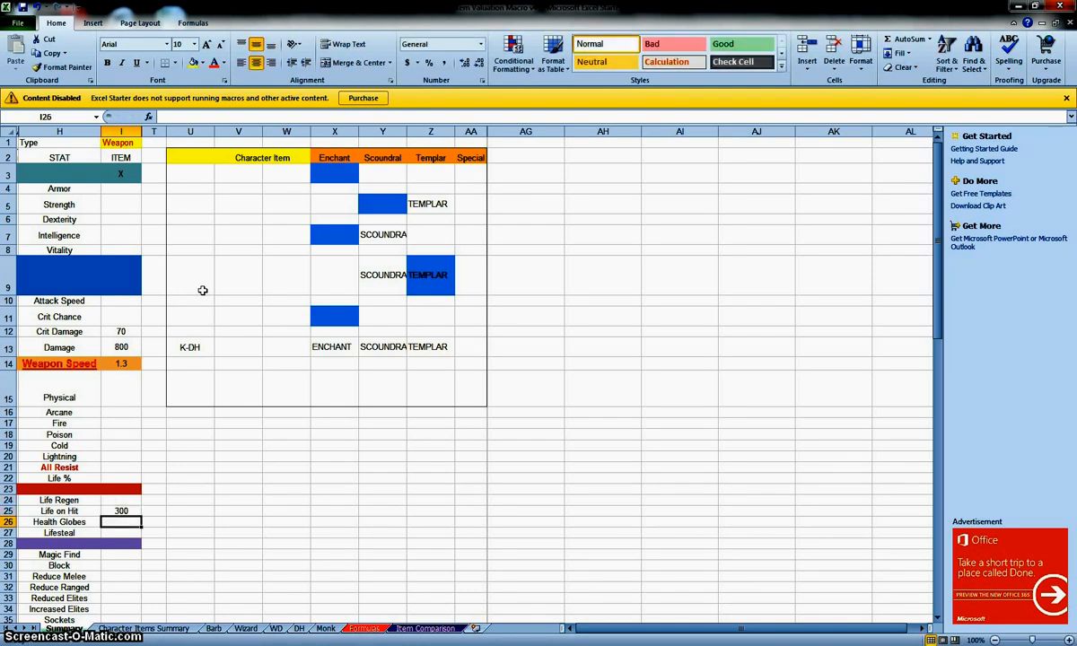
pyautogui.press('Down')
pyautogui.press('Down')
pyautogui.press('Down')
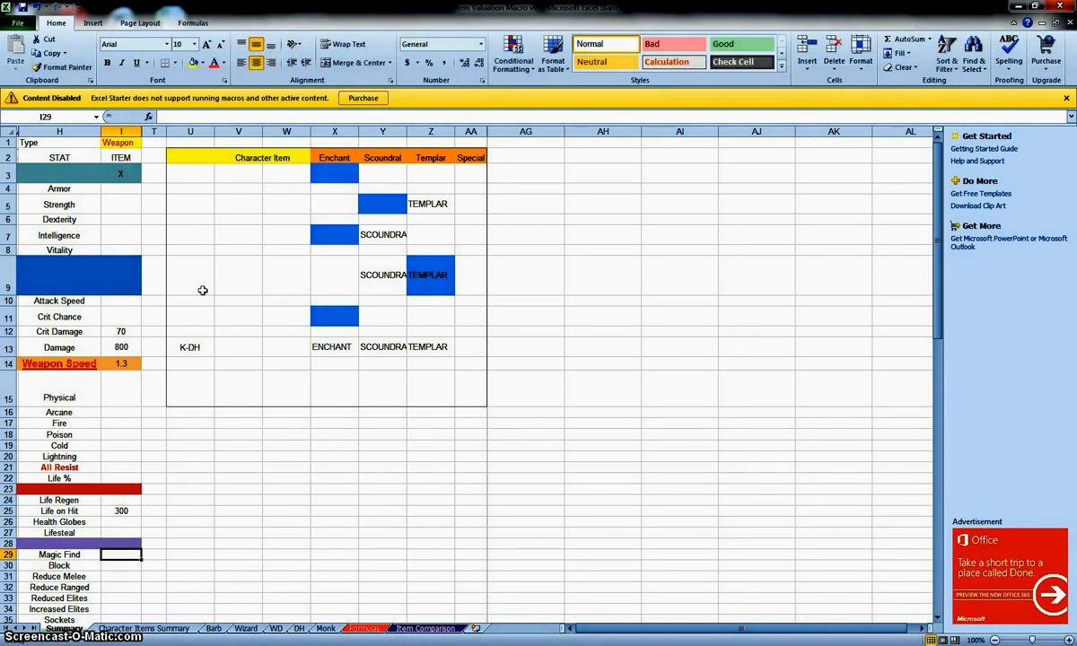
pyautogui.write('10')
# Enter 50 for Strength in I5 and 120 for Vitality in I8
pyautogui.press('Up')
pyautogui.press('Up')
pyautogui.press('Up')
pyautogui.press('Up')
pyautogui.press('Up')
pyautogui.press('Up')
pyautogui.press('Up')
pyautogui.press('Up')
pyautogui.press('Up')
pyautogui.press('Up')
pyautogui.press('Up')
pyautogui.press('Up')
pyautogui.press('Up')
pyautogui.press('Up')
pyautogui.press('Up')
pyautogui.press('Up')
pyautogui.press('Up')
pyautogui.press('Up')
pyautogui.press('Up')
pyautogui.press('Up')
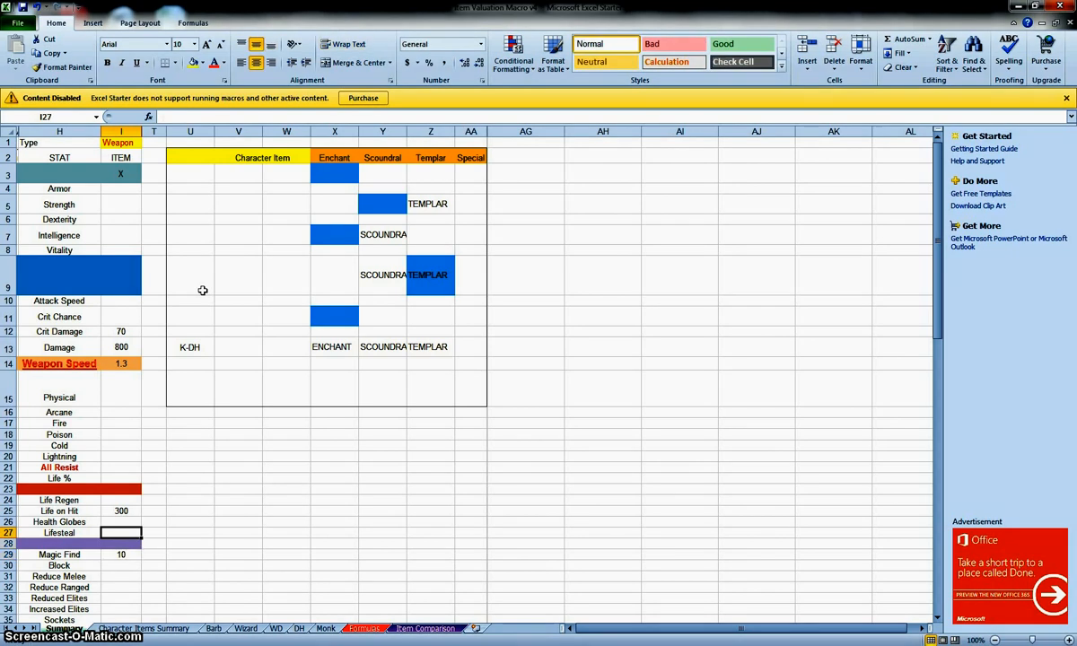
pyautogui.press('Up')
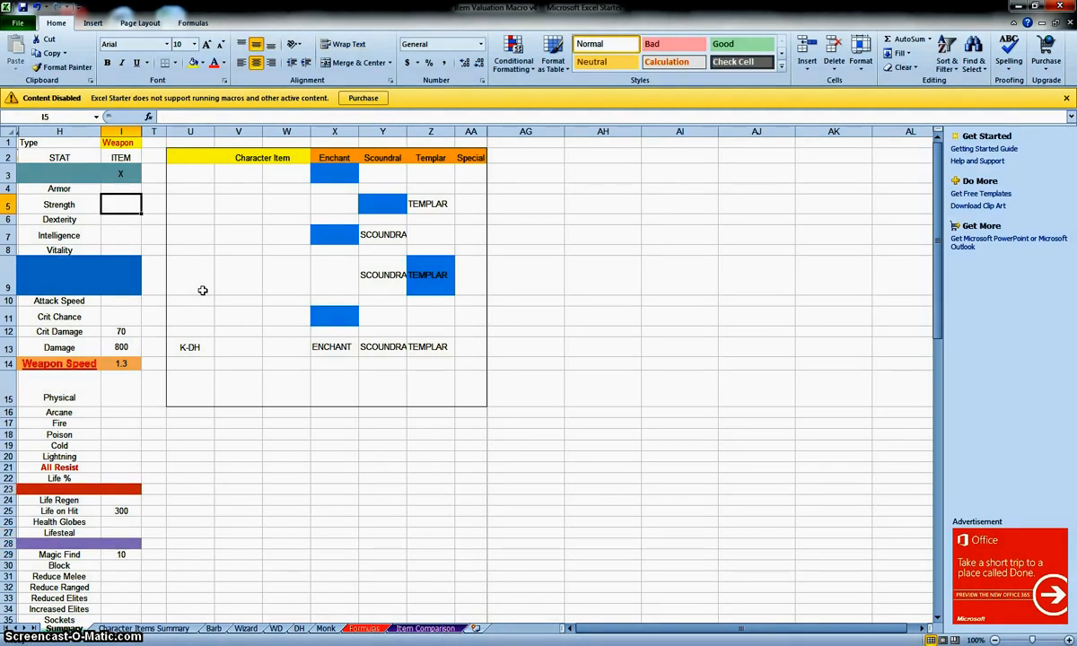
pyautogui.write('50')
pyautogui.press('Return')
pyautogui.press('Down')
pyautogui.press('Down')
pyautogui.press('Down')
pyautogui.press('Up')
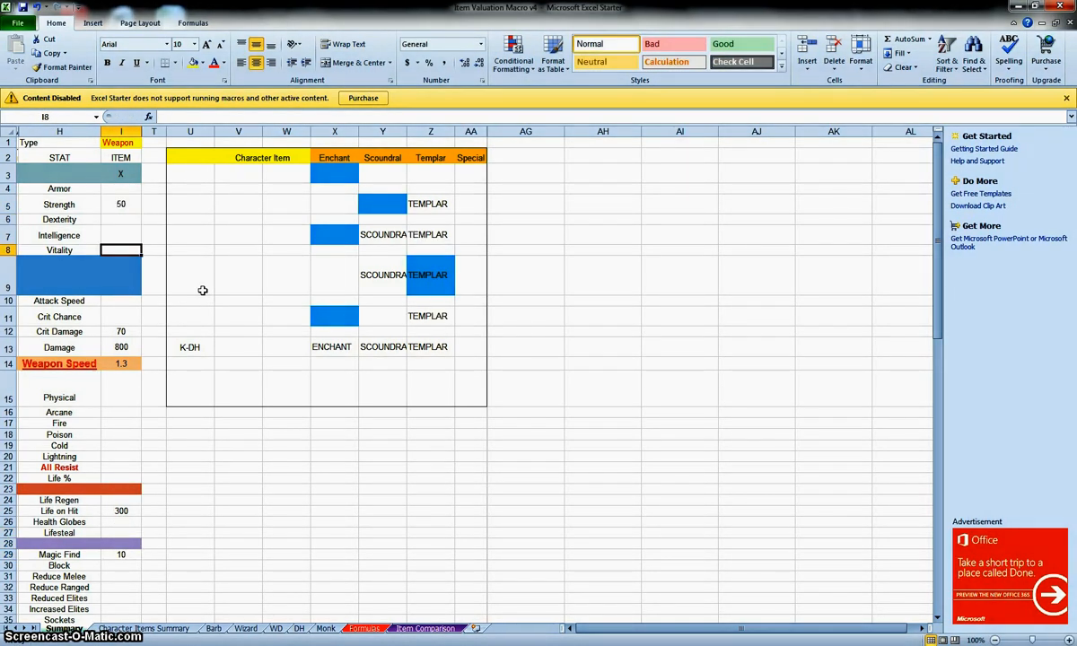
pyautogui.write('120')
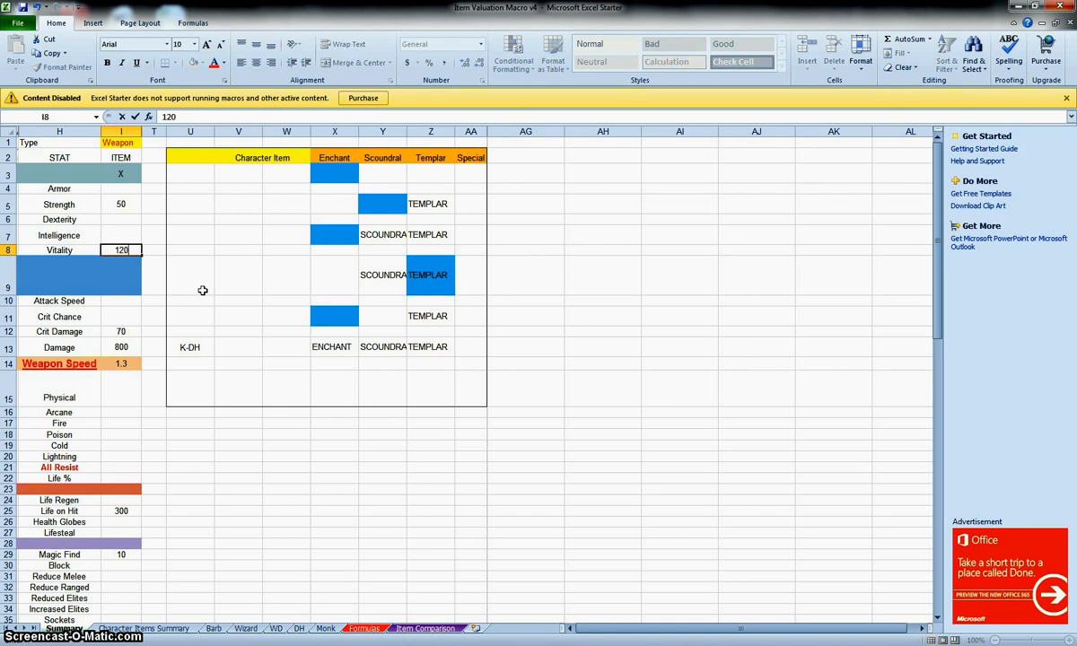
pyautogui.press('Return')
pyautogui.press('Down')
pyautogui.press('Down')
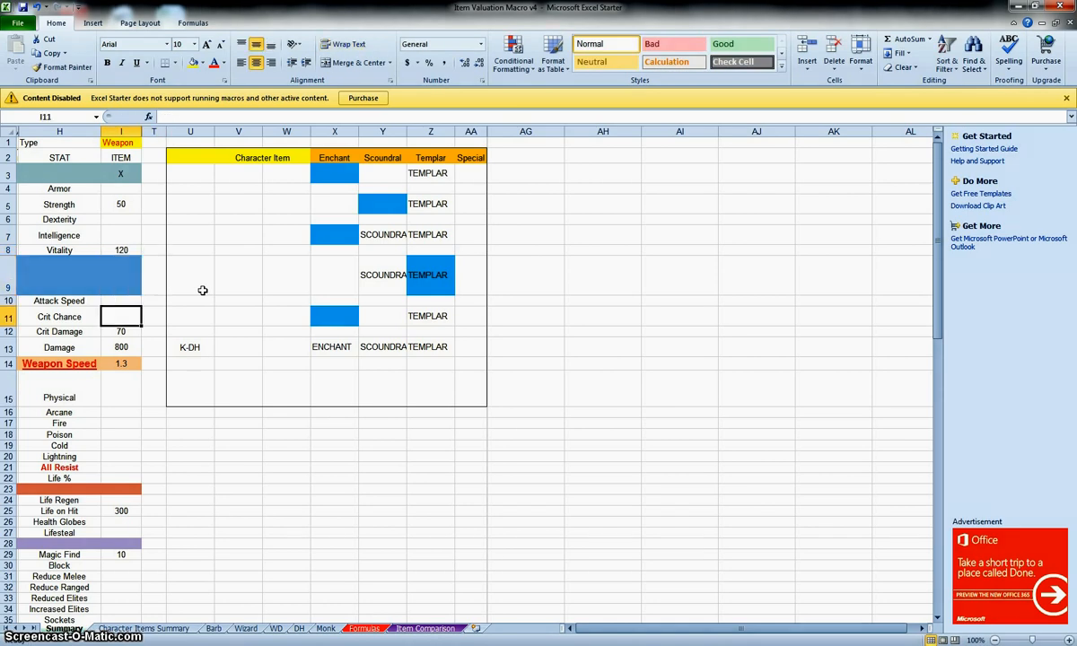
# Set the weapon's Crit Damage in cell I12 to 150
pyautogui.press('Up')
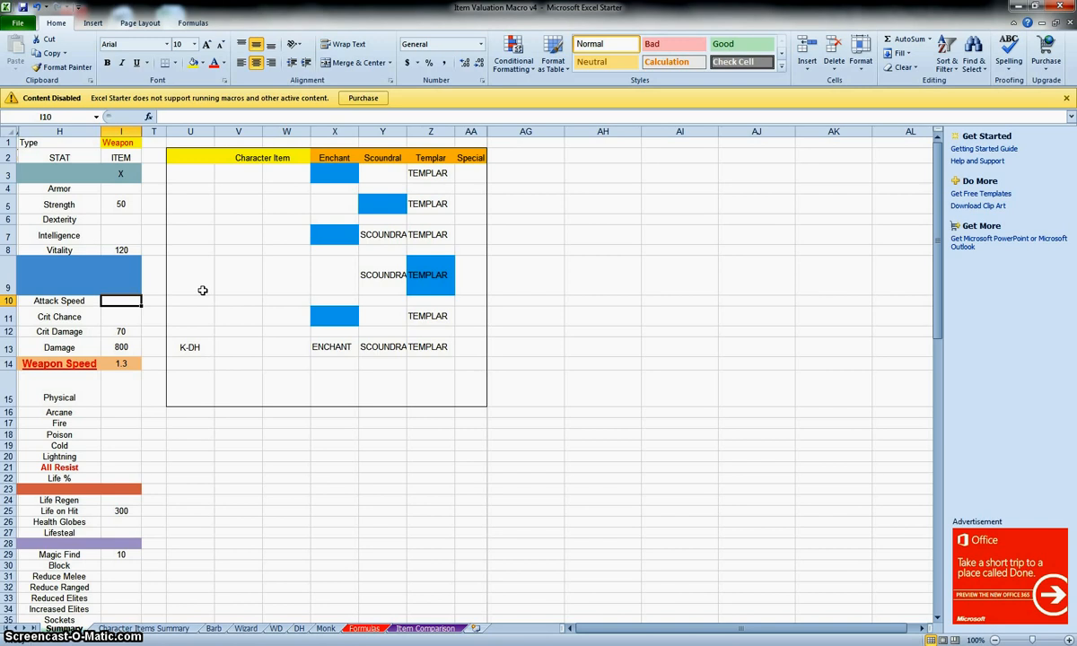
pyautogui.press('Up')
pyautogui.press('Up')
pyautogui.press('Down')
pyautogui.press('Down')
pyautogui.press('Down')
pyautogui.press('Down')
pyautogui.press('Down')
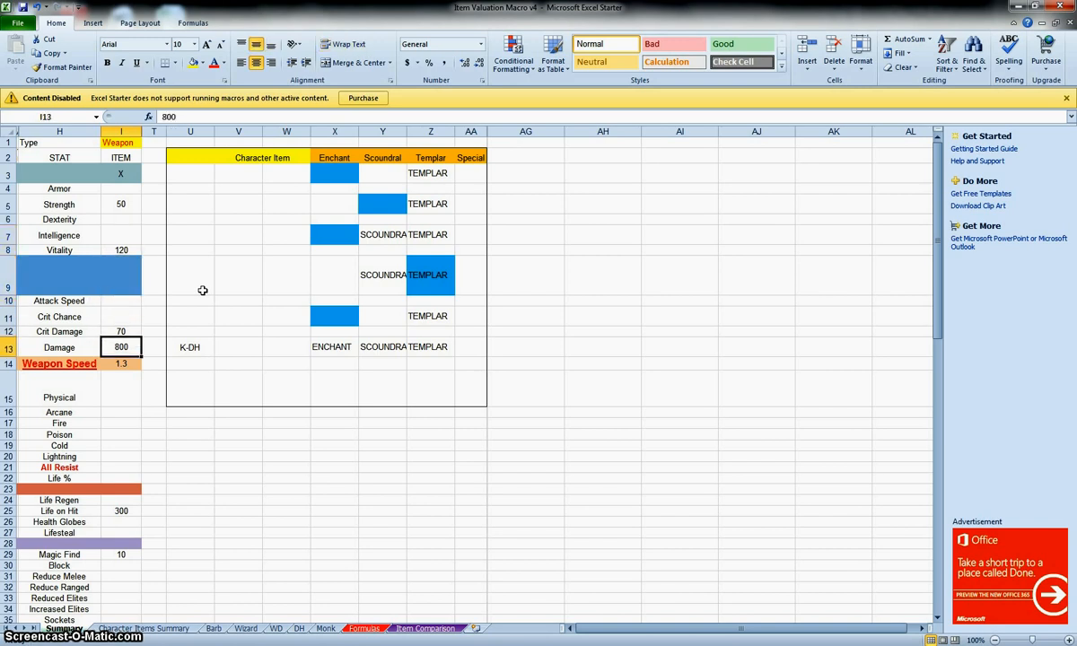
pyautogui.press('Up')
pyautogui.write('1')
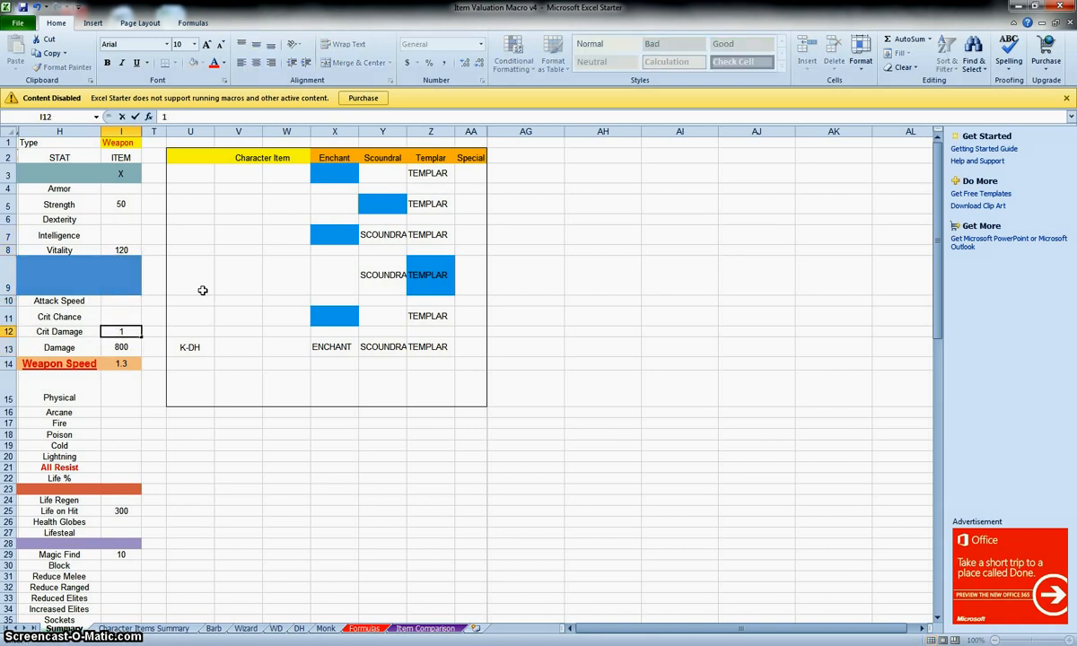
pyautogui.write('50')
pyautogui.hotkey('ctrl', 'Return')
pyautogui.press('Up')
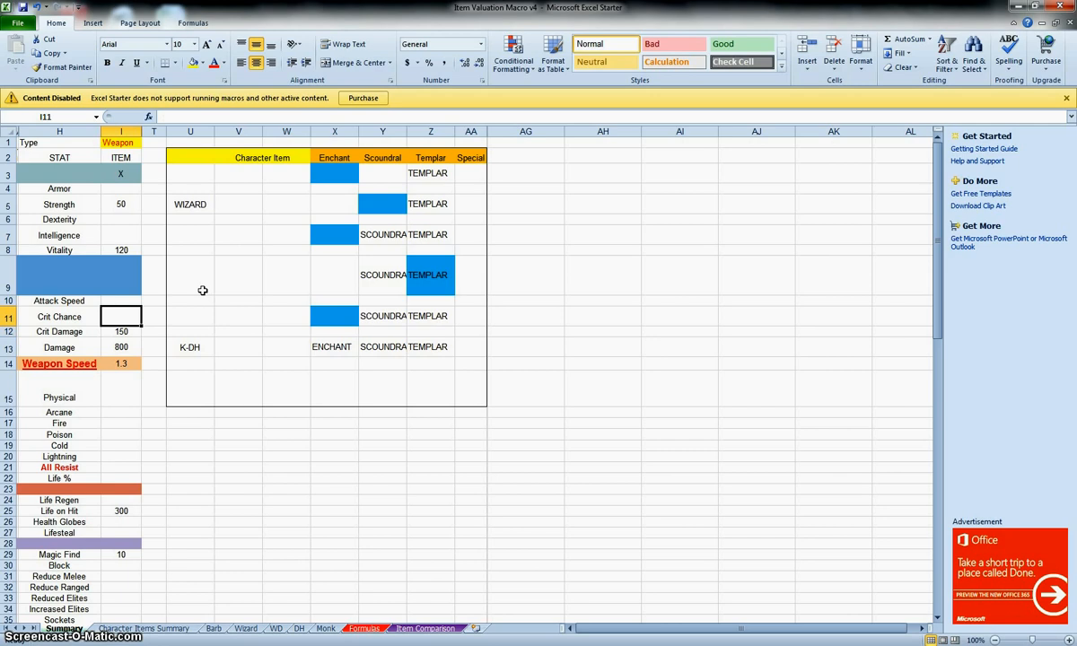
pyautogui.press('Down')
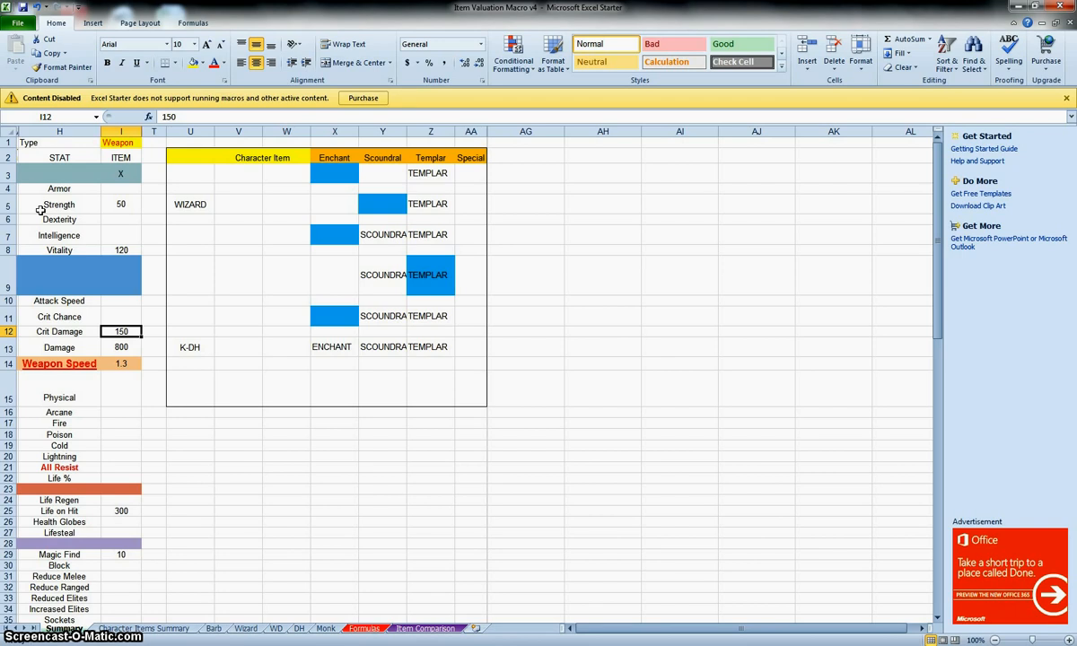
pyautogui.press('Up')
pyautogui.press('Up')
pyautogui.press('Up')
pyautogui.press('Up')
pyautogui.press('Up')
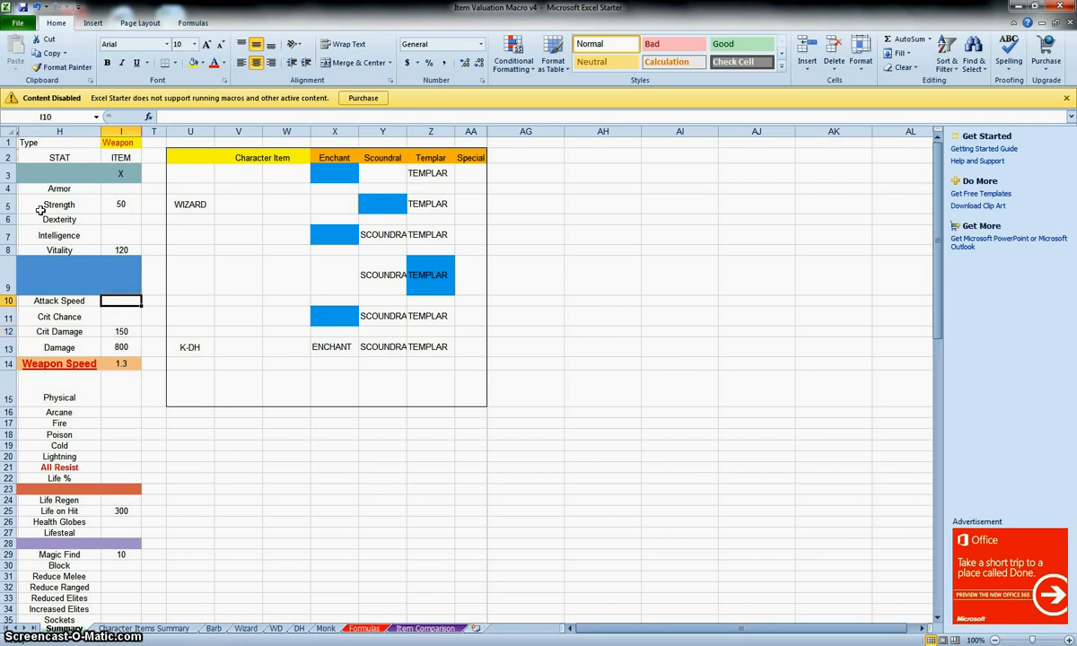
pyautogui.press('Down')
pyautogui.press('Right')
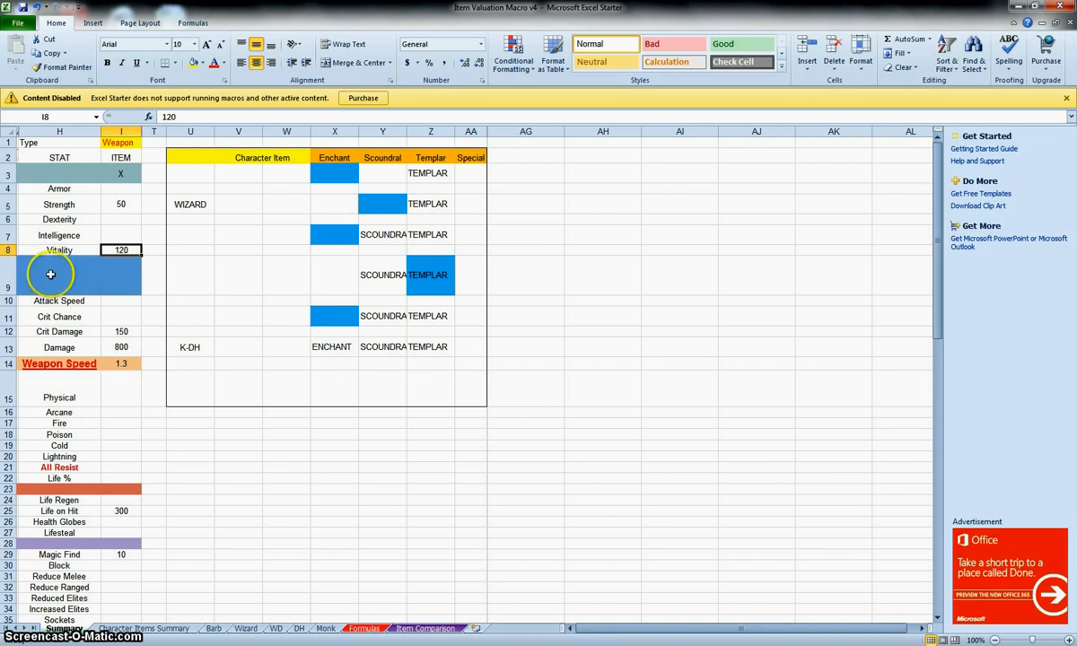
# Switch to the Item Comparison sheet and select WD as the character in cell A1
pyautogui.click(415, 628)
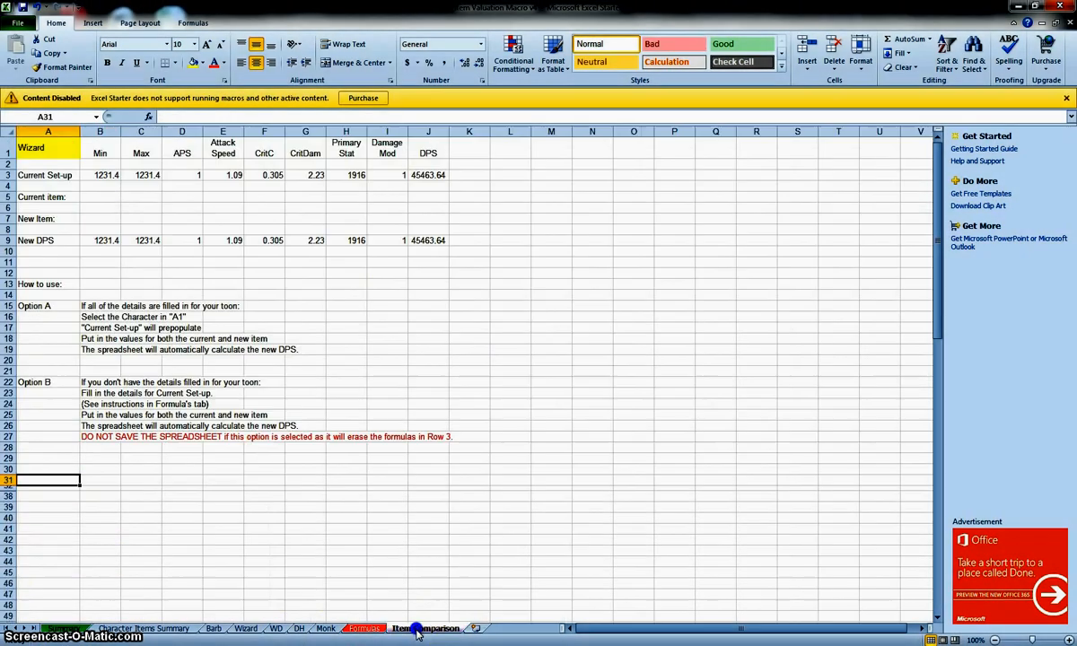
pyautogui.click(47, 149)
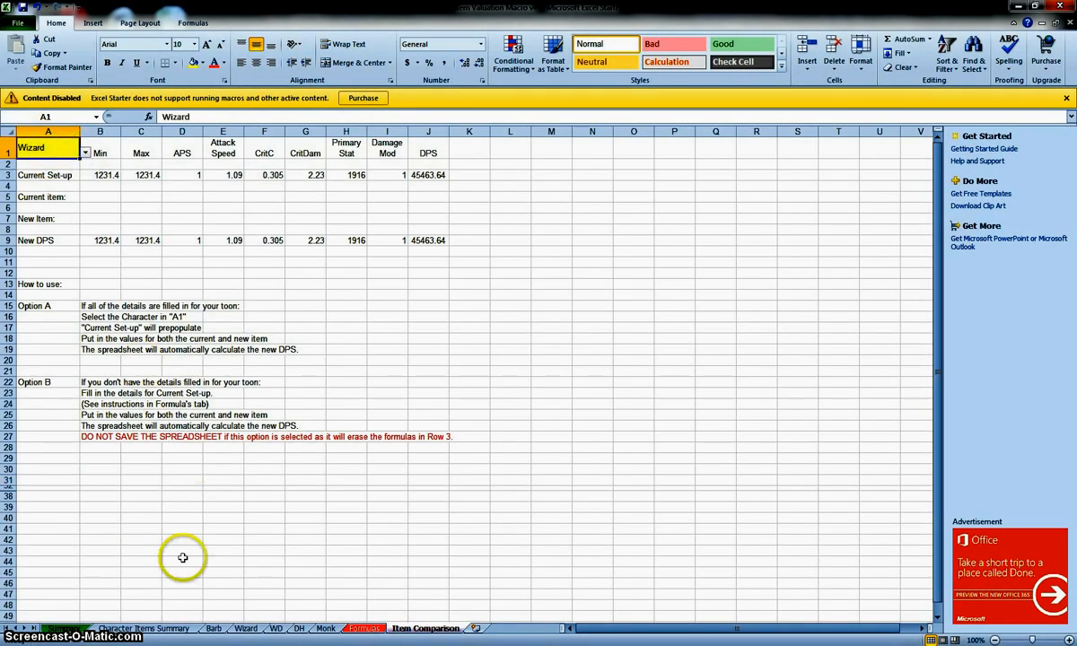
pyautogui.click(64, 628)
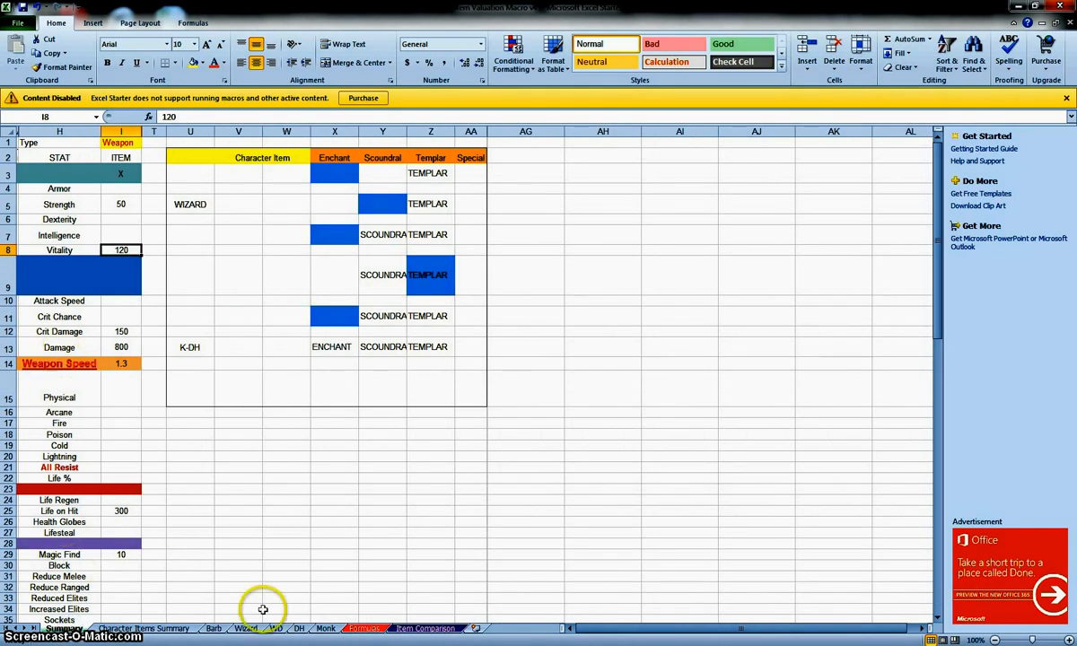
pyautogui.click(400, 630)
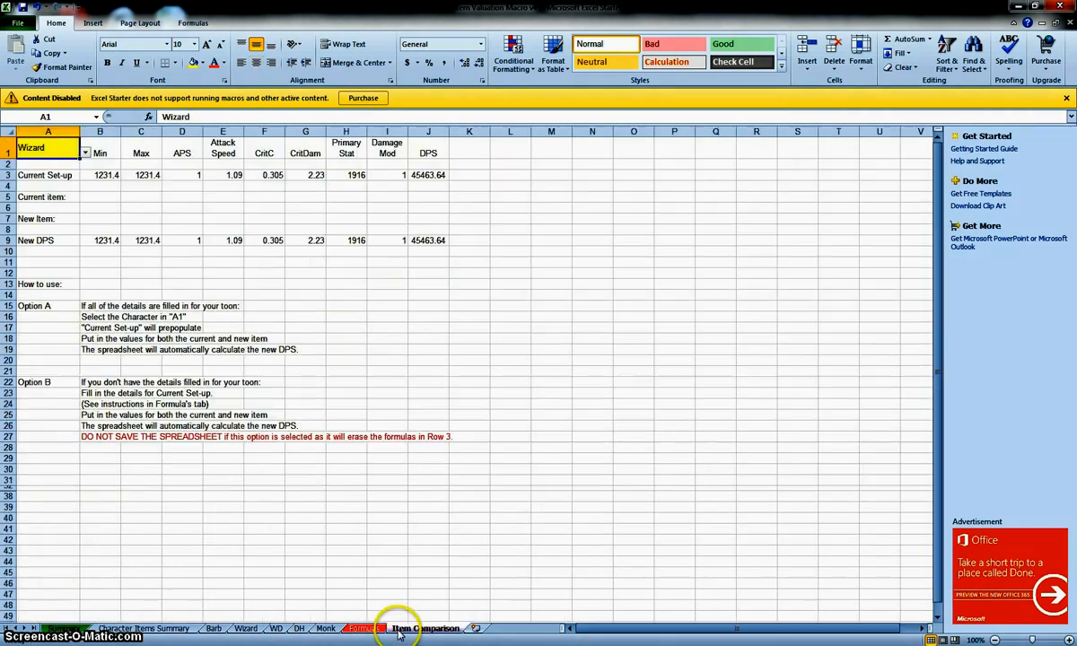
pyautogui.click(85, 154)
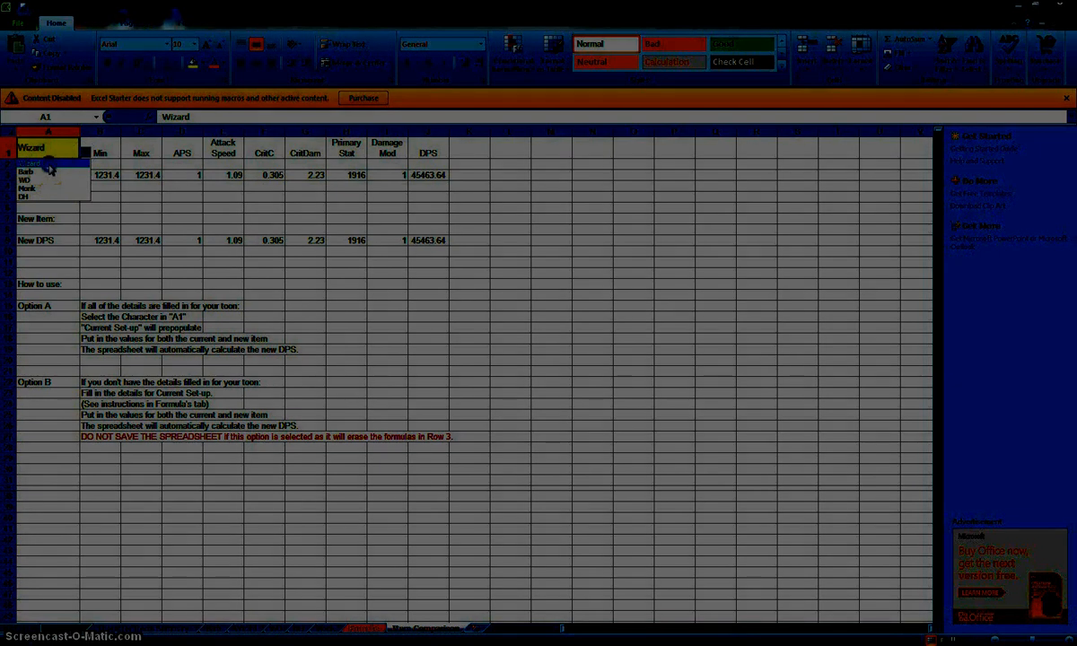
pyautogui.click(51, 165)
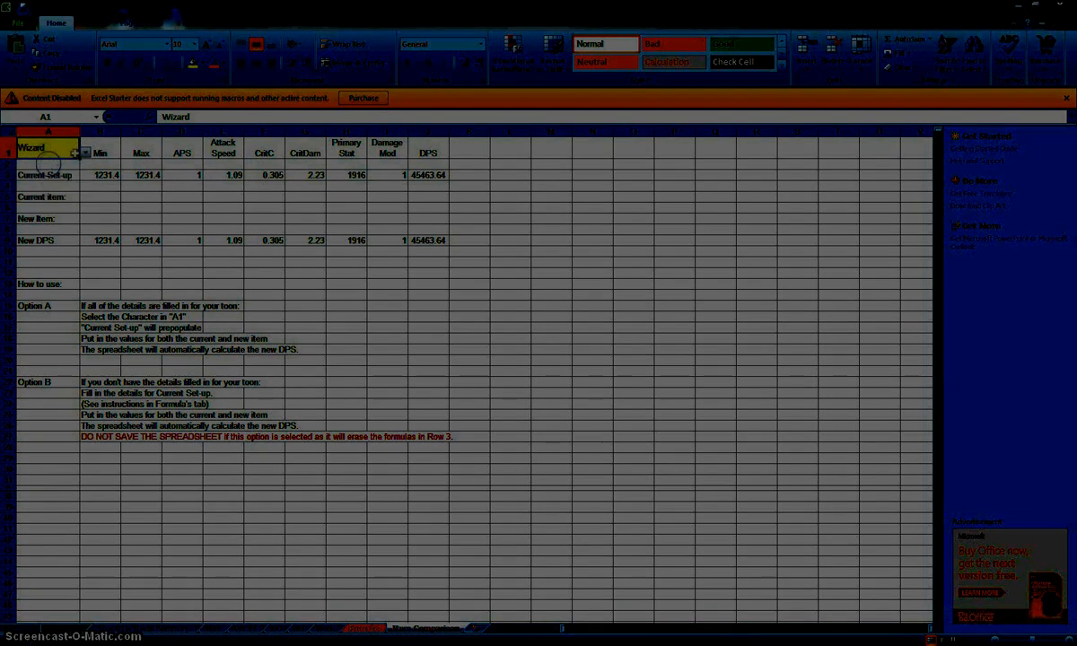
pyautogui.click(85, 153)
pyautogui.click(75, 181)
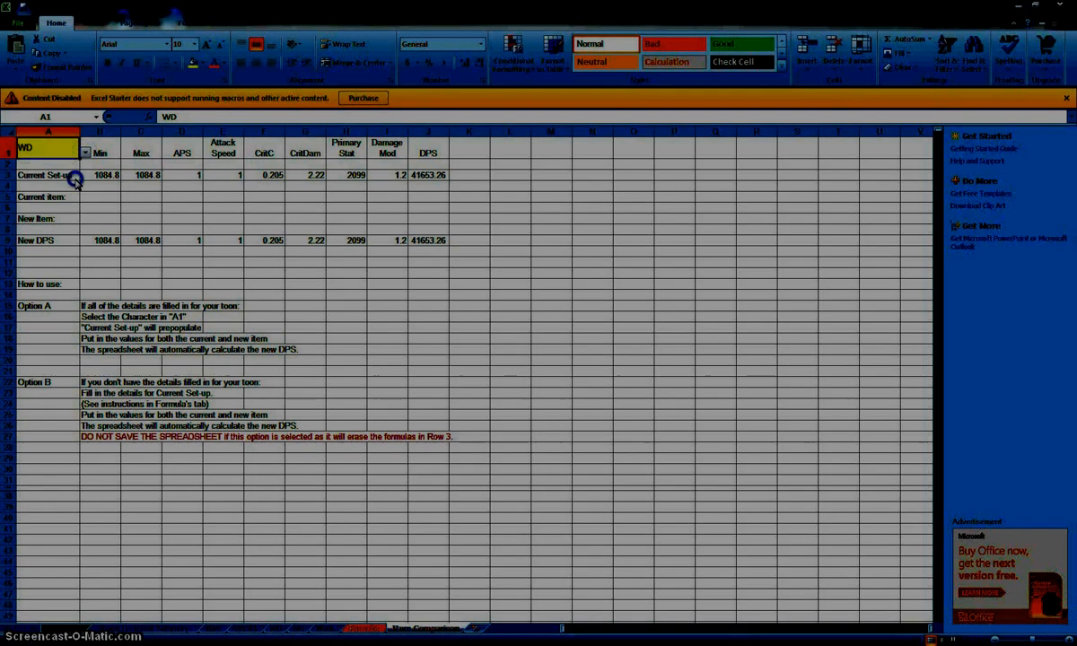
# Enter the current item's stats in row 5: 0.07 for CritC and 120 for Primary Stat
pyautogui.click(151, 197)
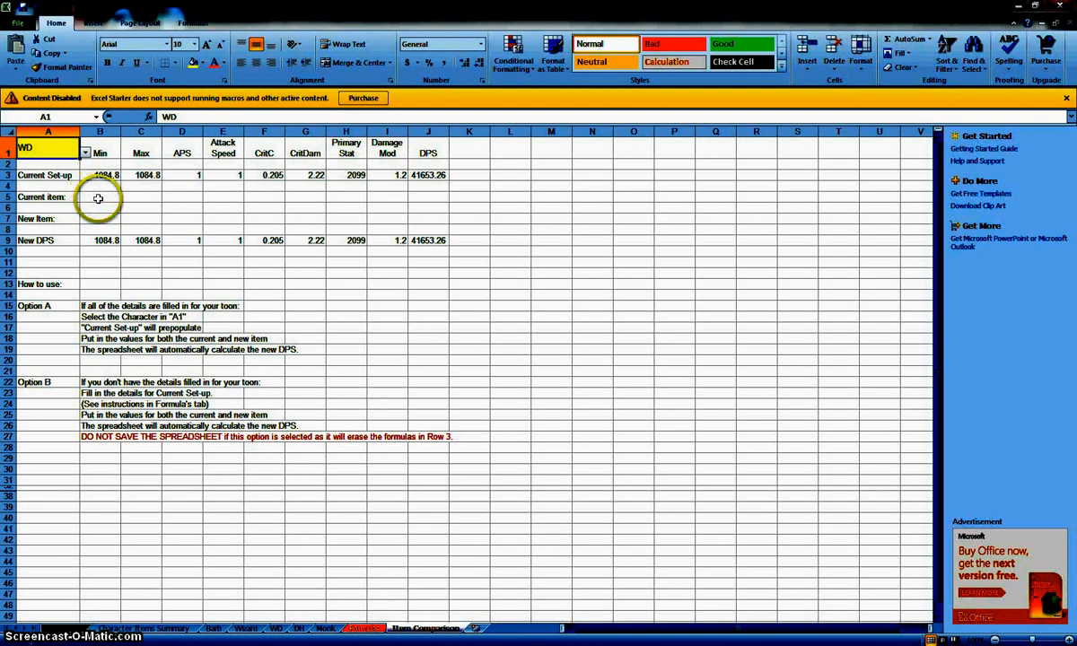
pyautogui.click(98, 196)
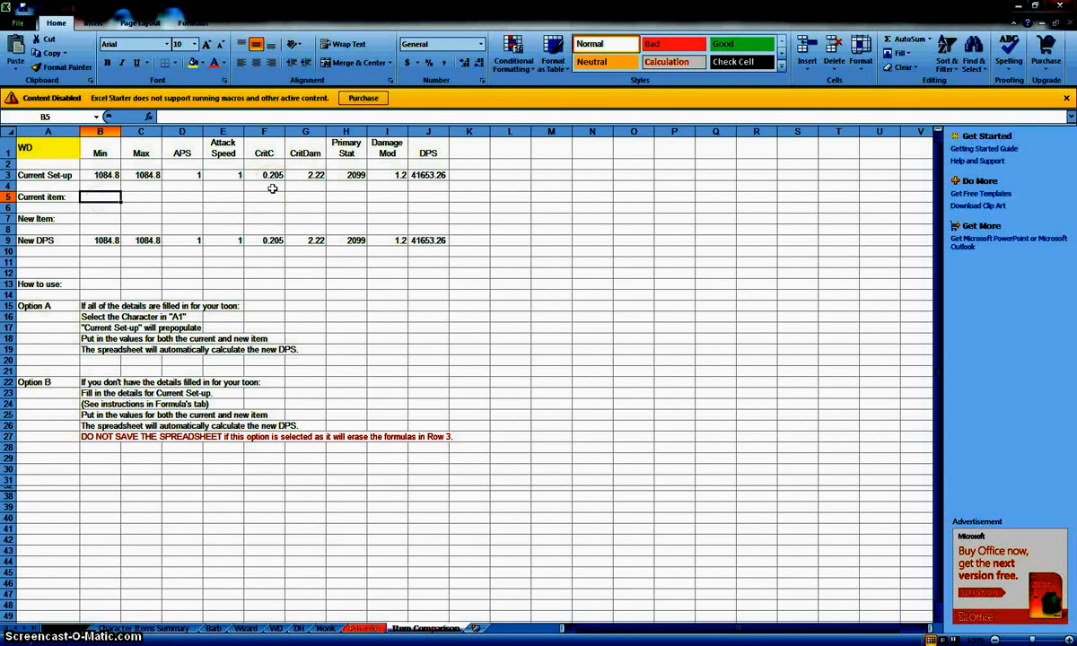
pyautogui.click(272, 191)
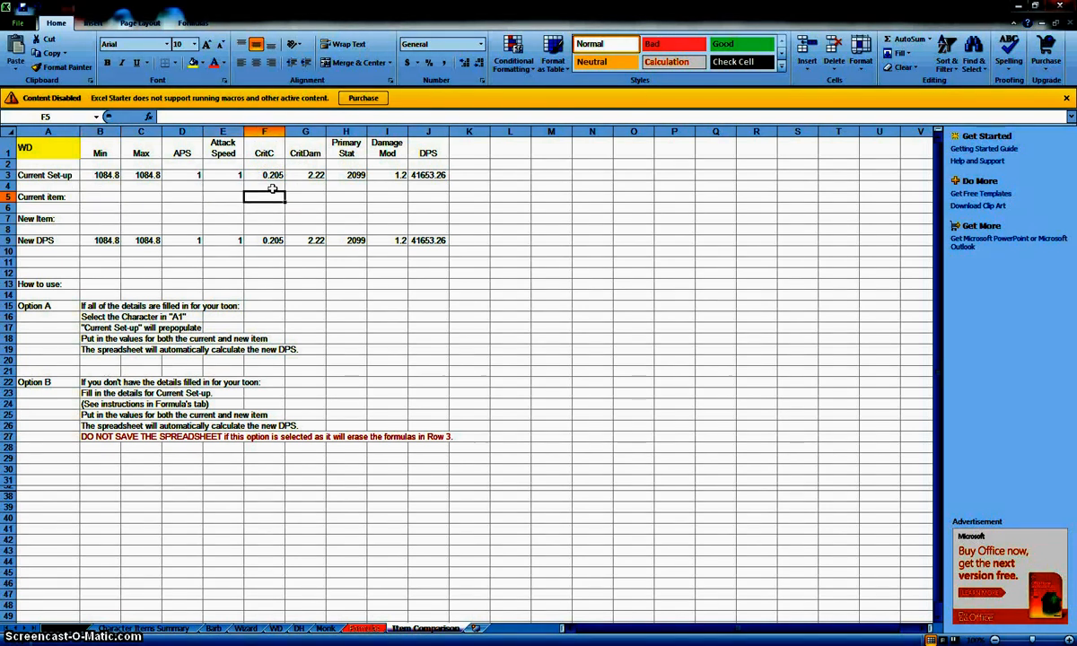
pyautogui.press('Tab')
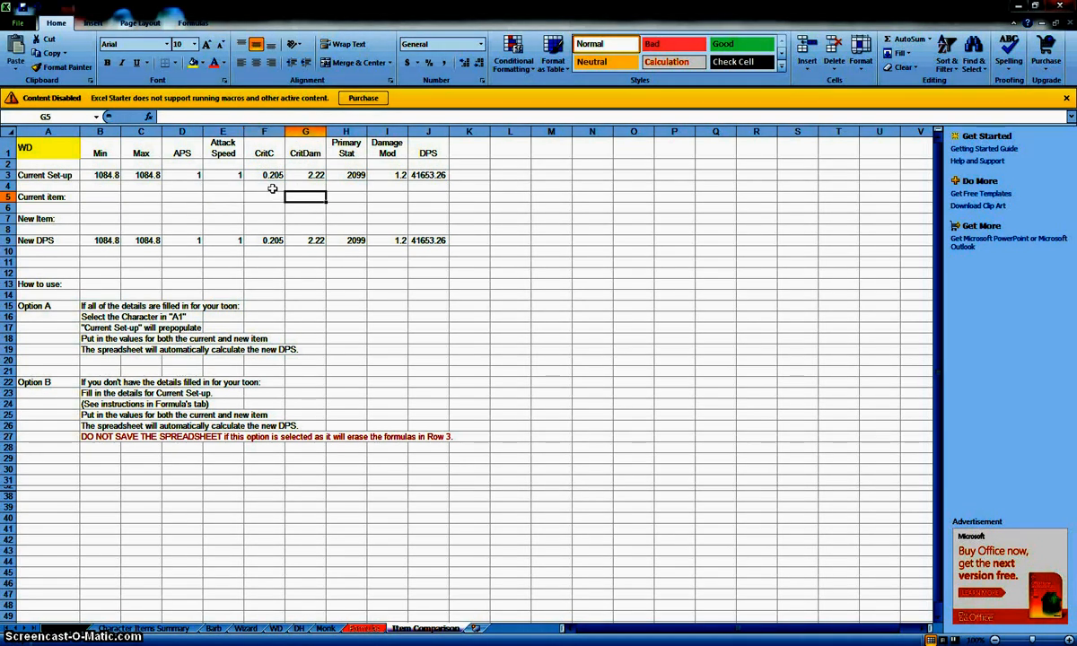
pyautogui.click(272, 190)
pyautogui.write('0.07')
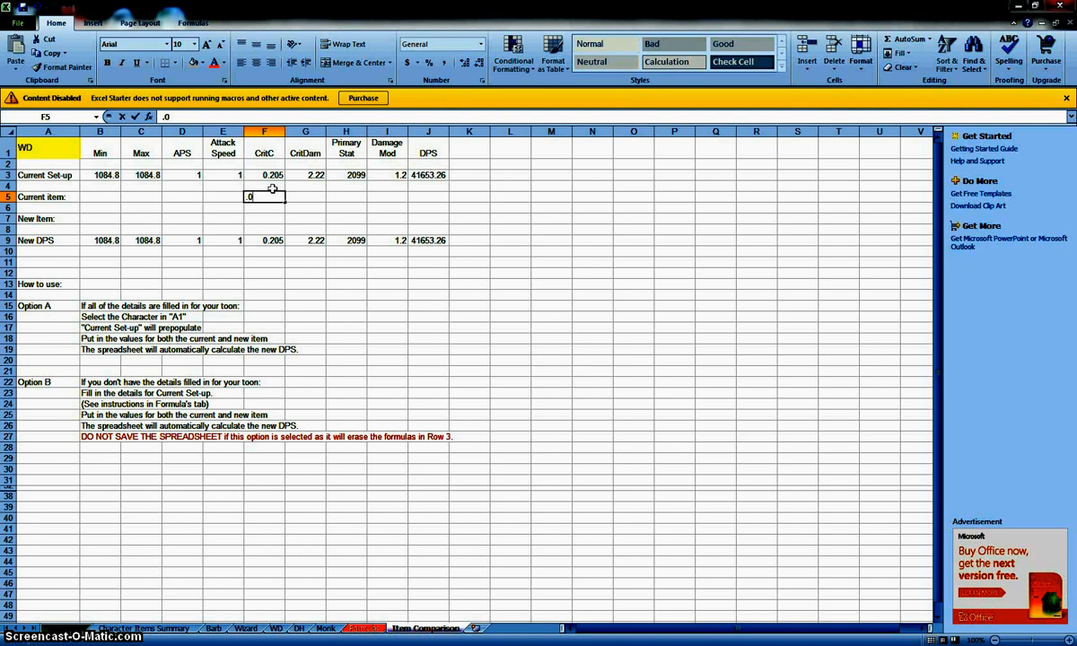
pyautogui.press('Tab')
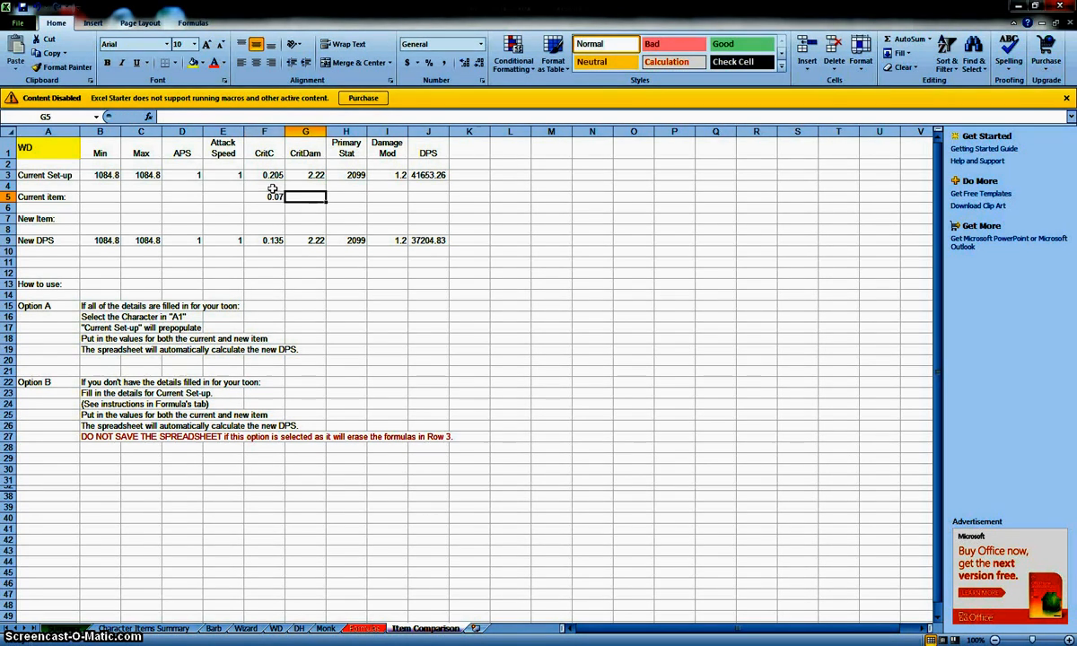
pyautogui.press('Tab')
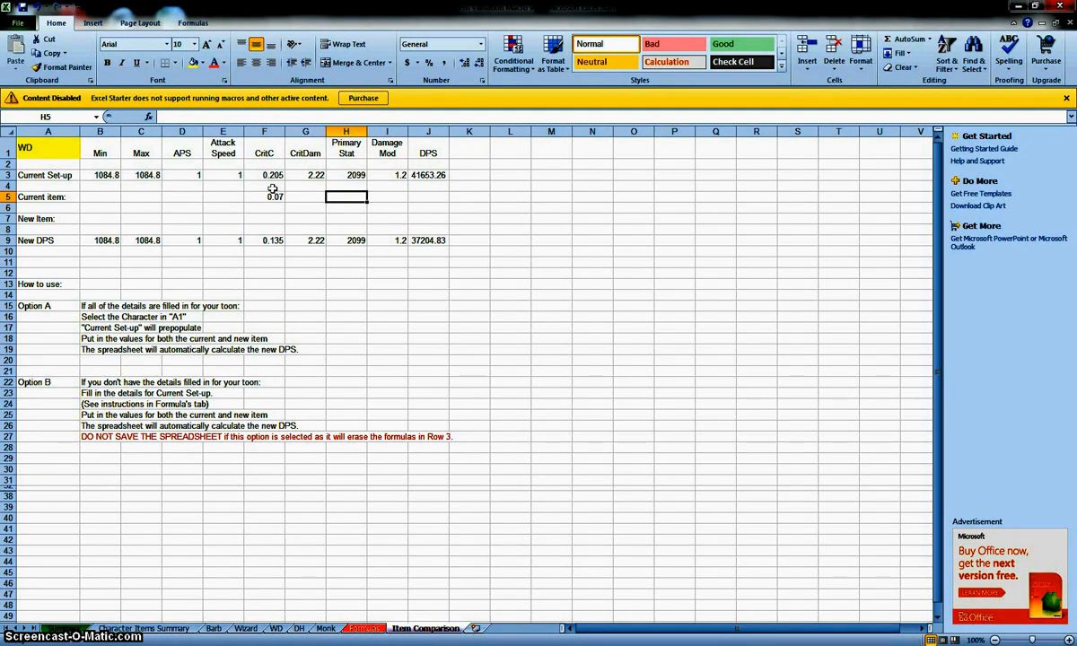
pyautogui.write('120')
pyautogui.press('Return')
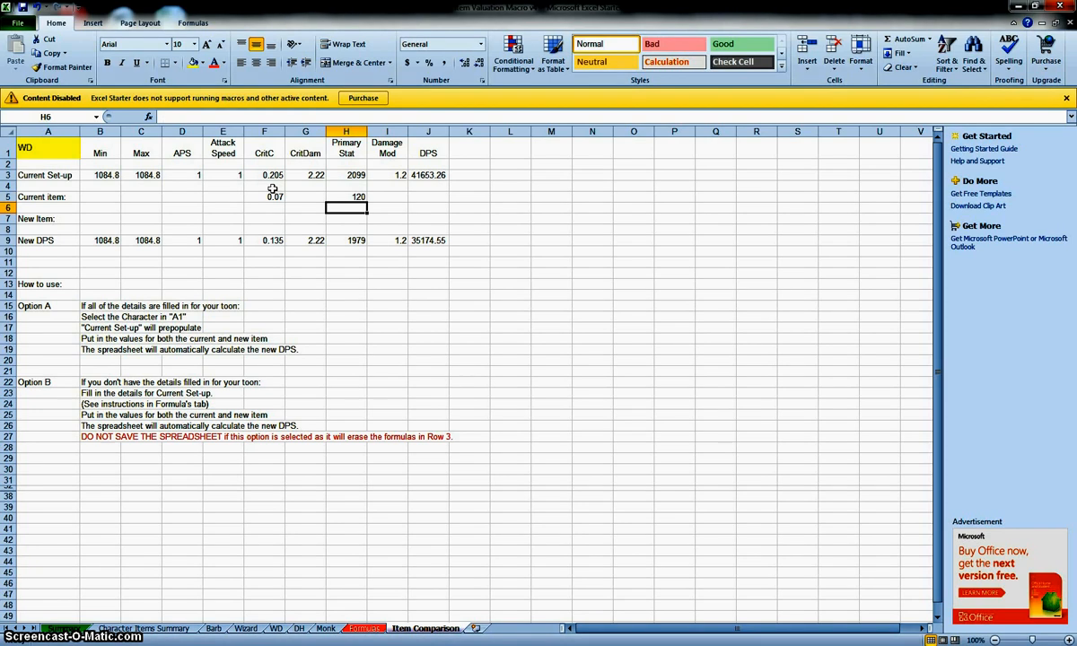
# Enter 0.04 as the new item's CritC in cell F7
pyautogui.press('Down')
pyautogui.press('Left')
pyautogui.press('Left')
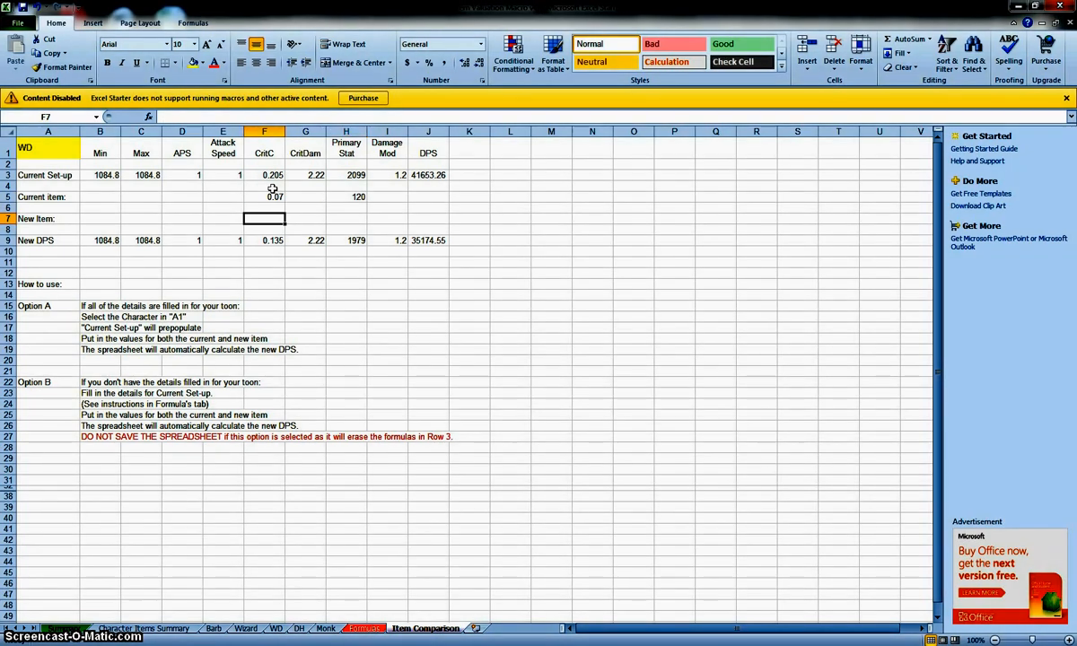
pyautogui.write('.4')
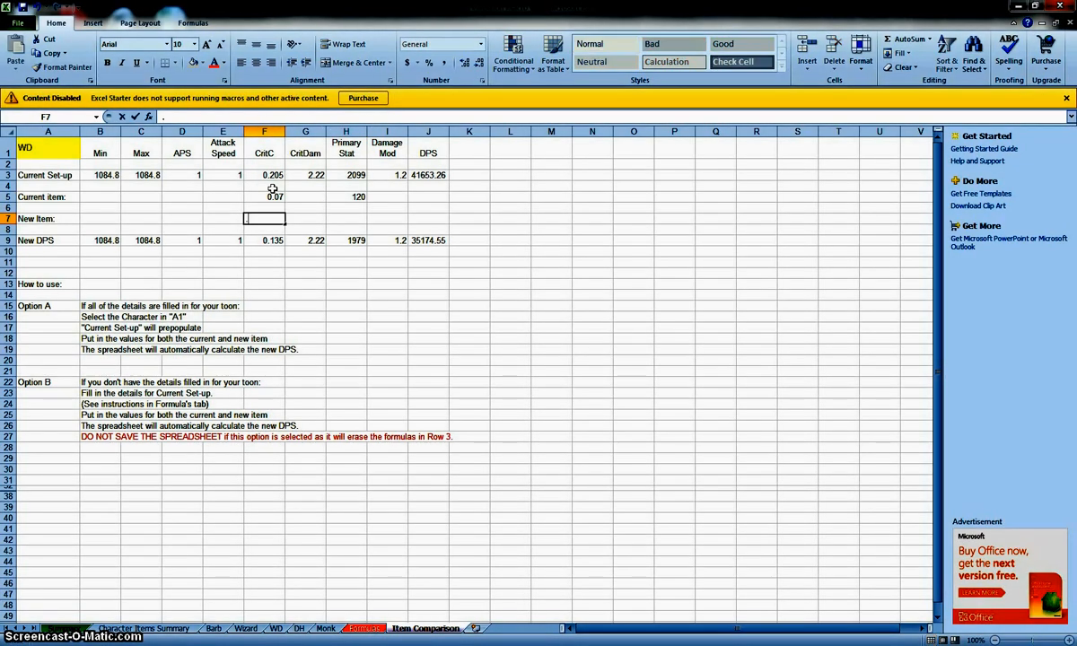
pyautogui.press('Tab')
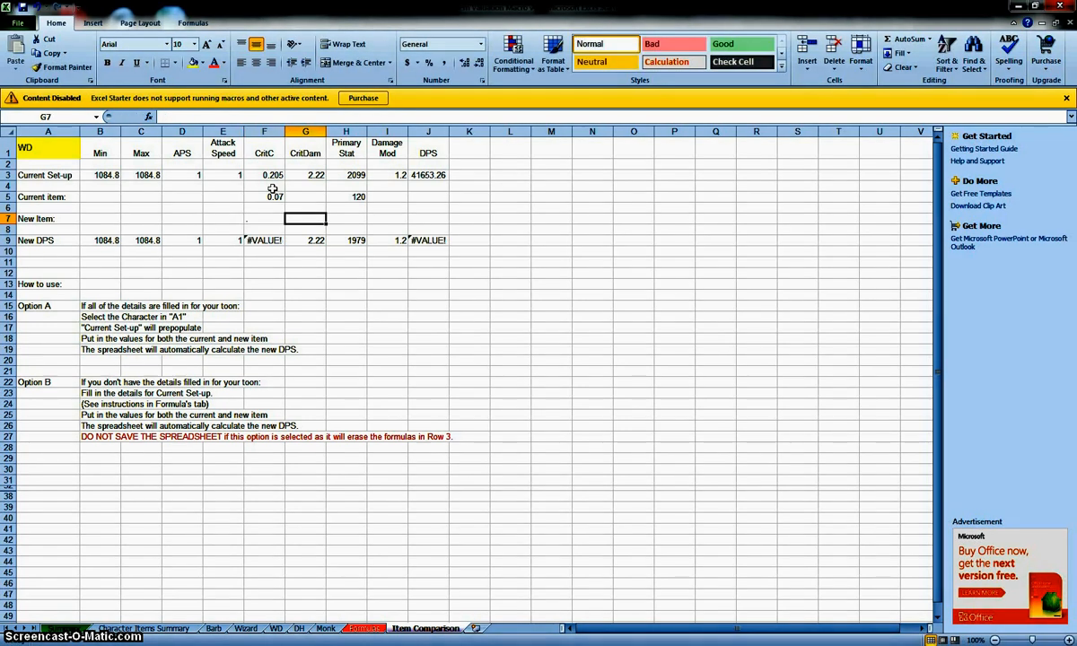
pyautogui.press('Left')
pyautogui.write('.04')
pyautogui.press('Tab')
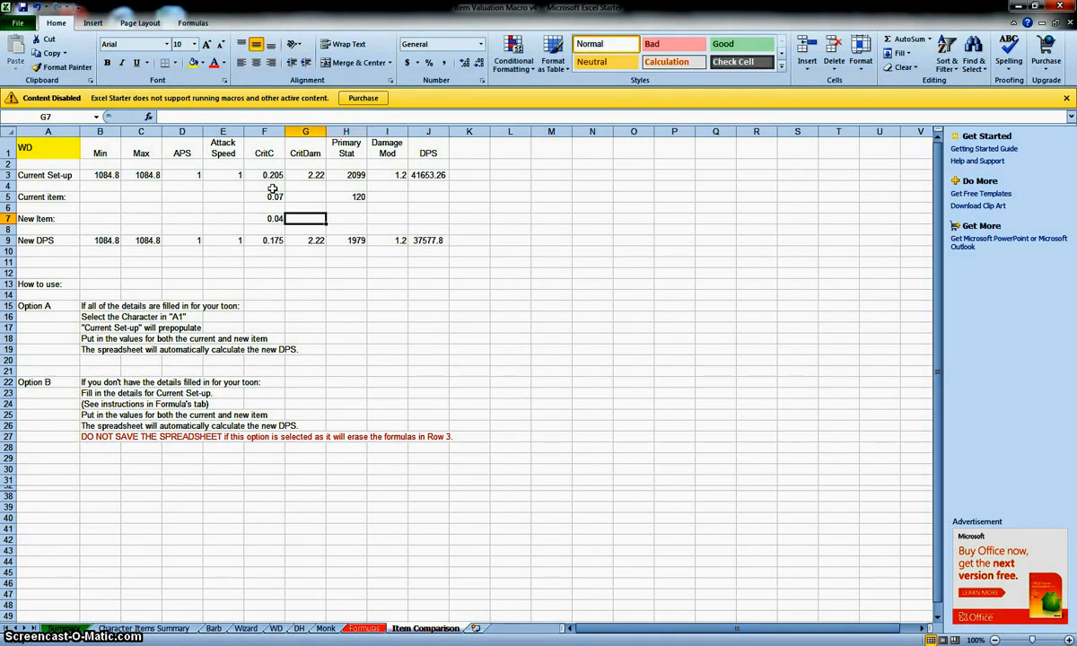
# Enter the new item's CritDam in cell G7 as the decimal value 0.5
pyautogui.write('50')
pyautogui.press('Tab')
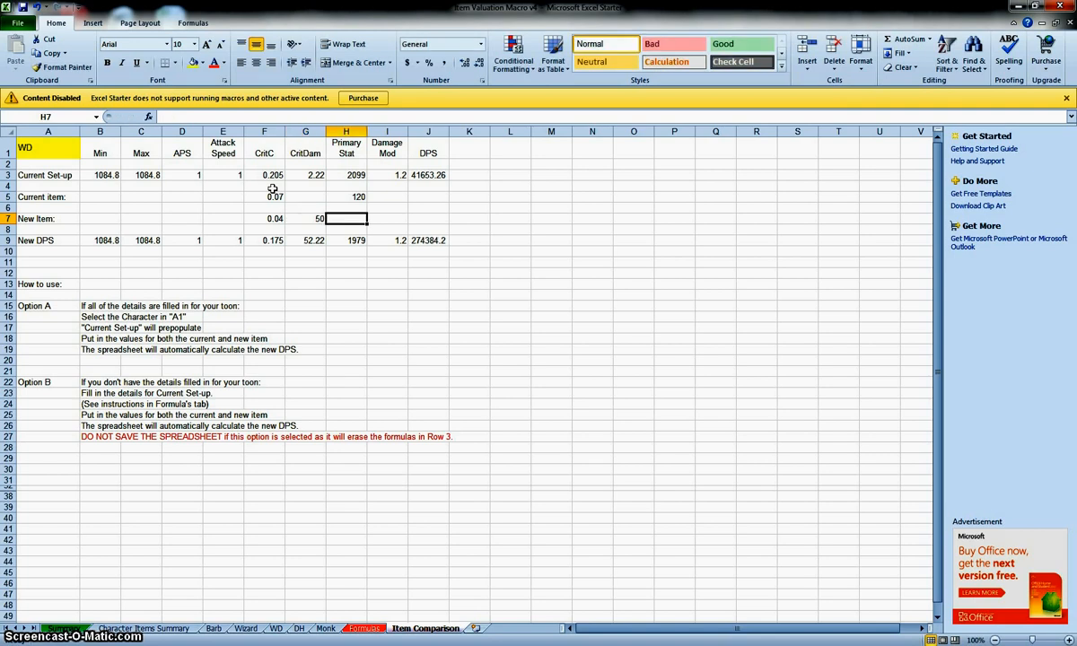
pyautogui.press('Left')
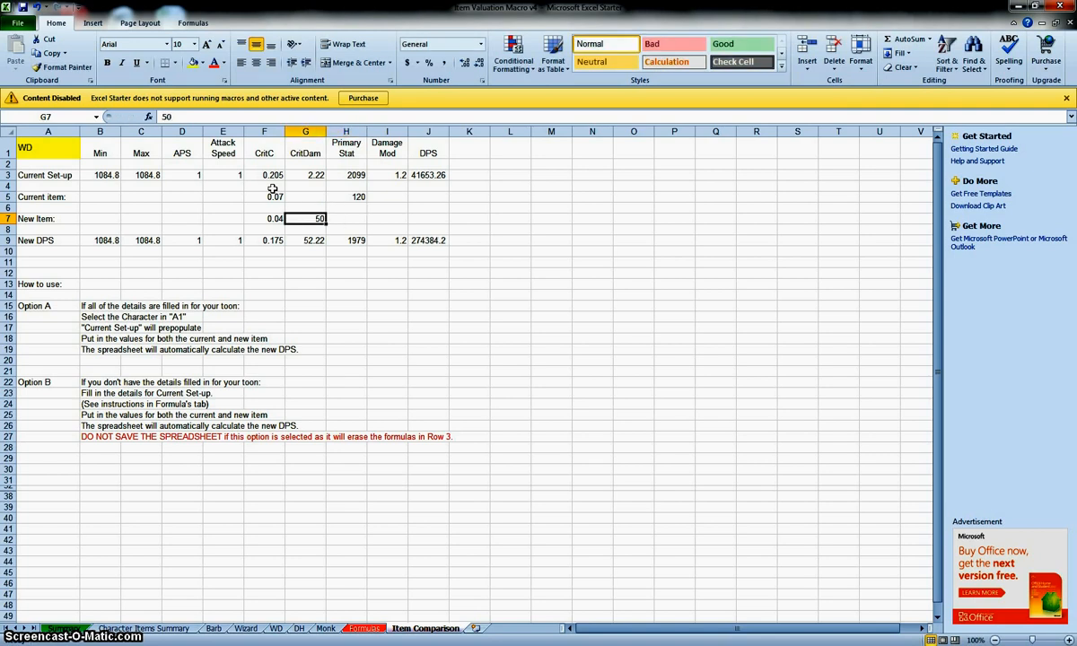
pyautogui.press('F2')
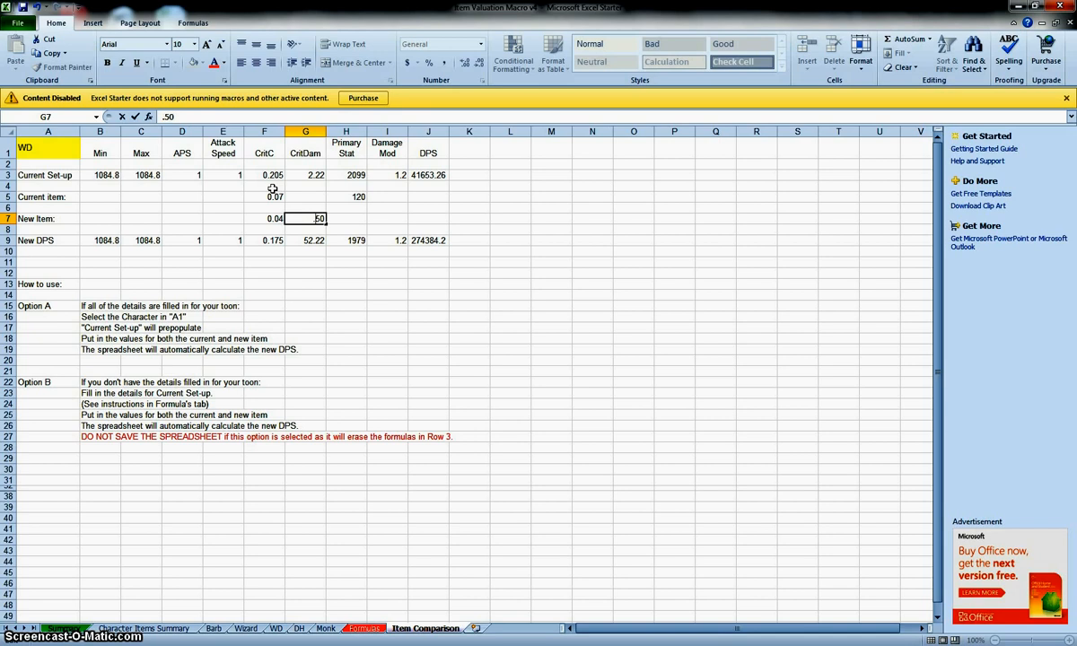
pyautogui.press('BackSpace')
pyautogui.press('BackSpace')
pyautogui.write('0.5')
pyautogui.press('Return')
pyautogui.press('Up')
# Enter 75 as the new item's Primary Stat in cell H7
pyautogui.press('Right')
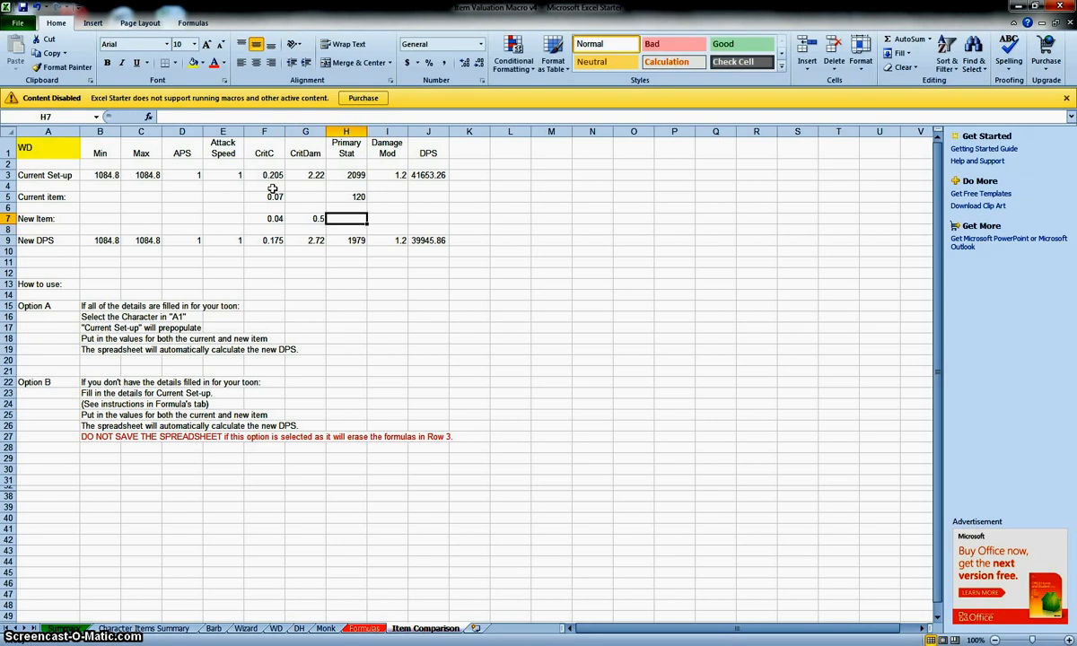
pyautogui.write('1')
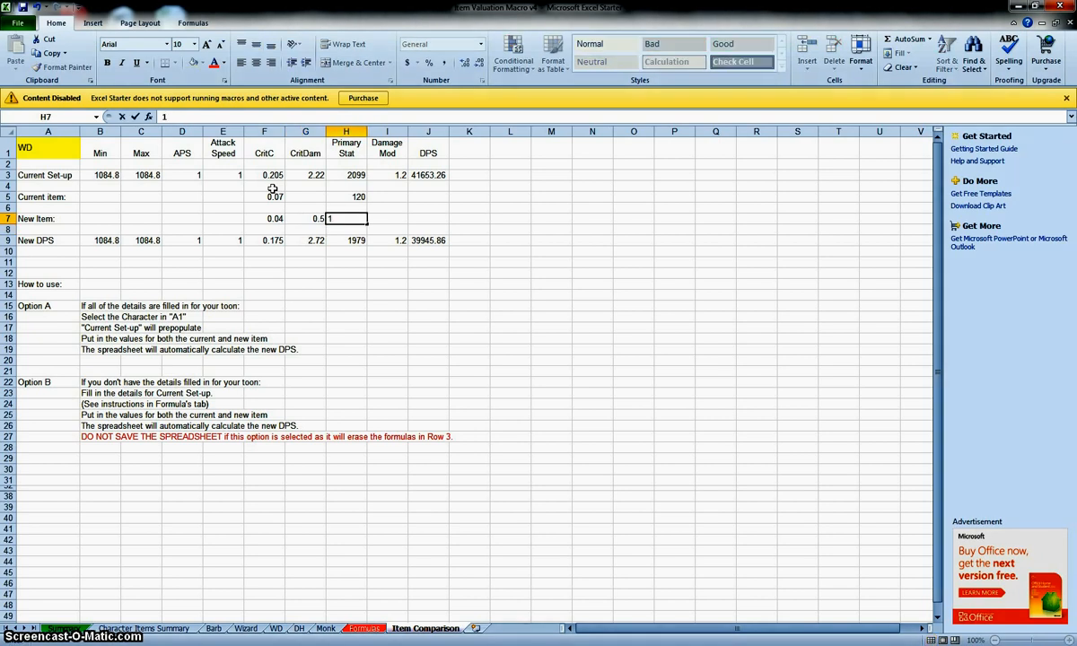
pyautogui.press('BackSpace')
pyautogui.write('75')
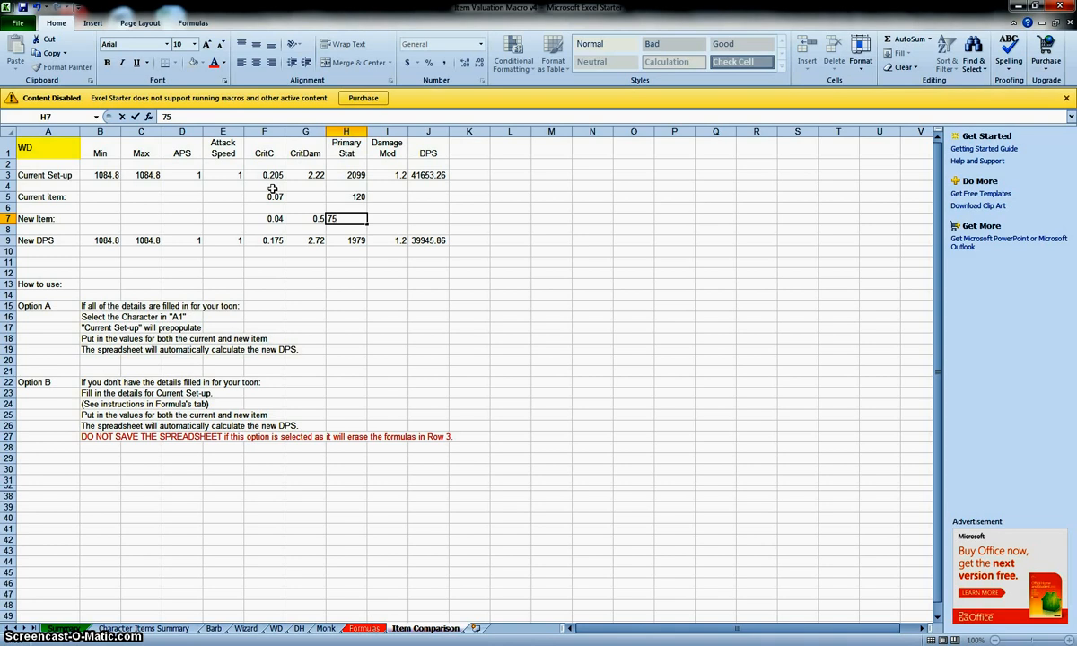
pyautogui.press('Return')
pyautogui.press('Up')
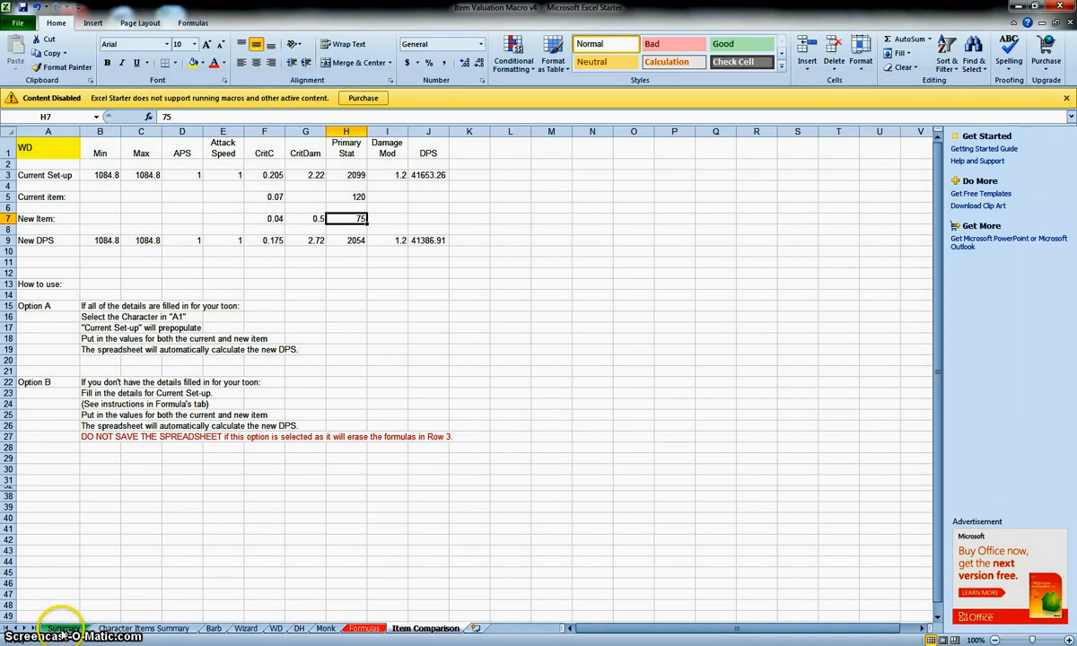
# View the Formulas and Character Items Summary sheets, and return to the Summary sheet
pyautogui.click(363, 631)
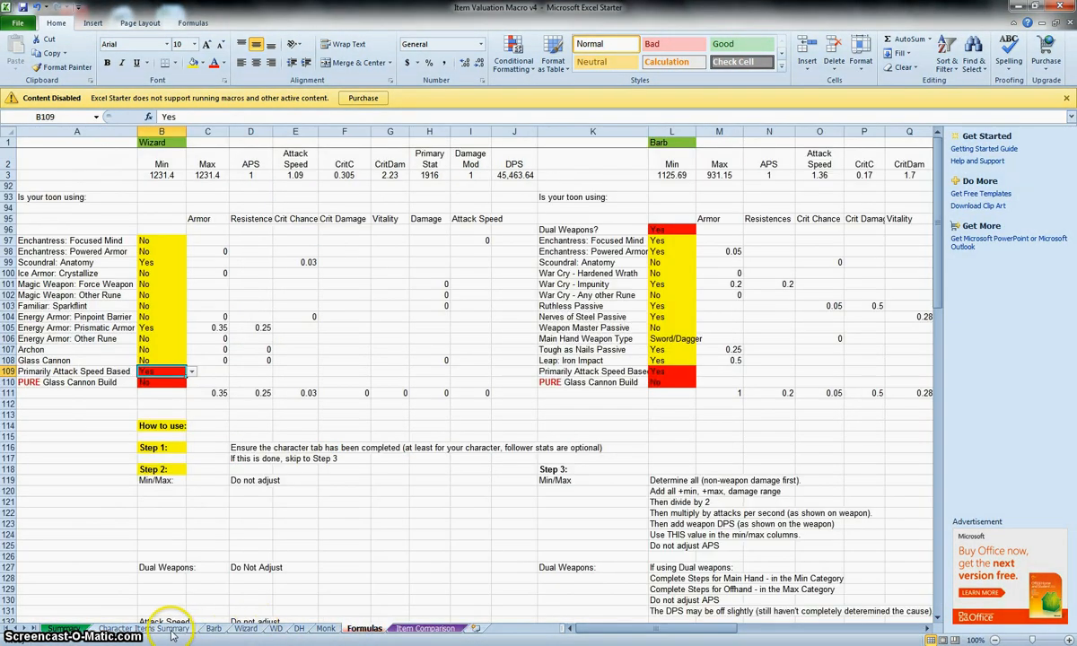
pyautogui.click(143, 629)
pyautogui.click(63, 629)
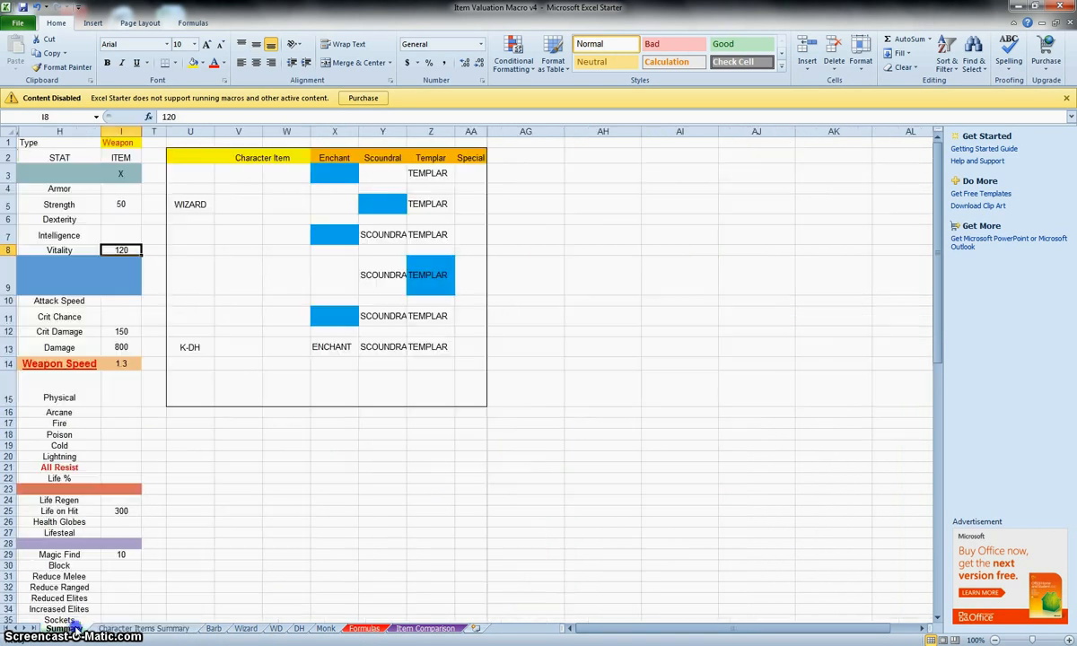
# View the Character Items Summary sheet, and inspect the Wizard's Min formula in cell B3 of the Formulas sheet
pyautogui.click(144, 629)
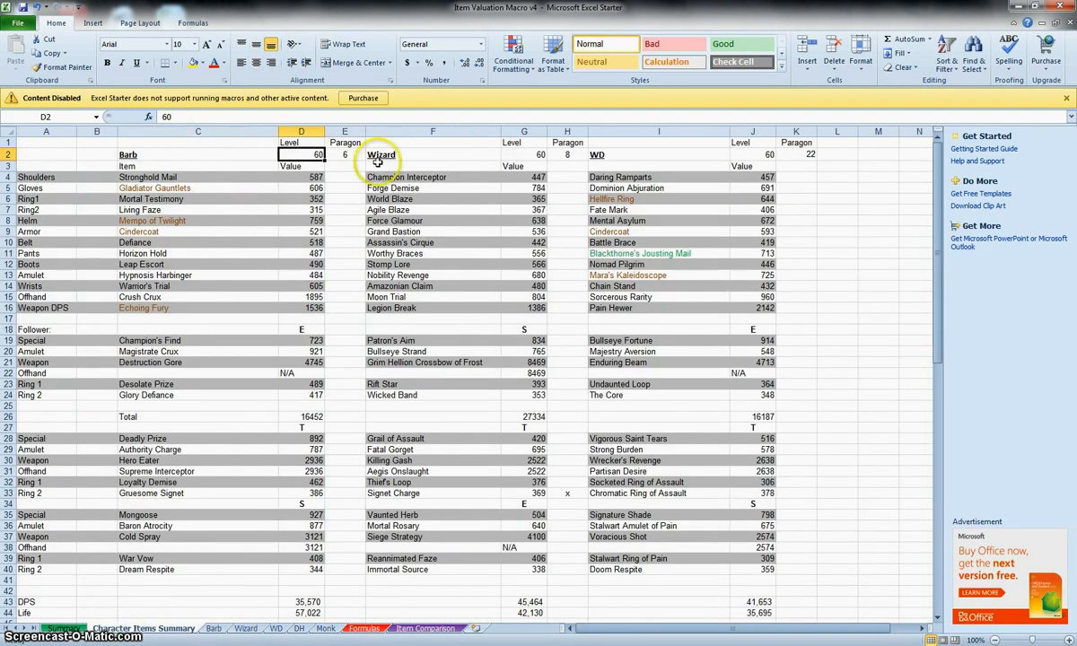
pyautogui.click(364, 629)
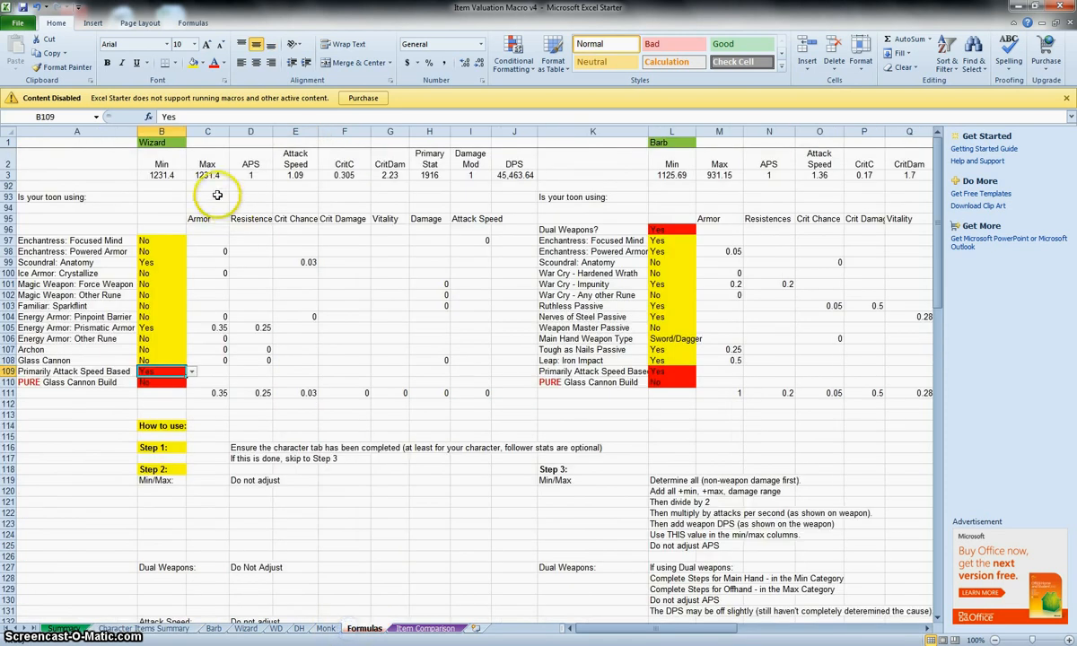
pyautogui.click(152, 176)
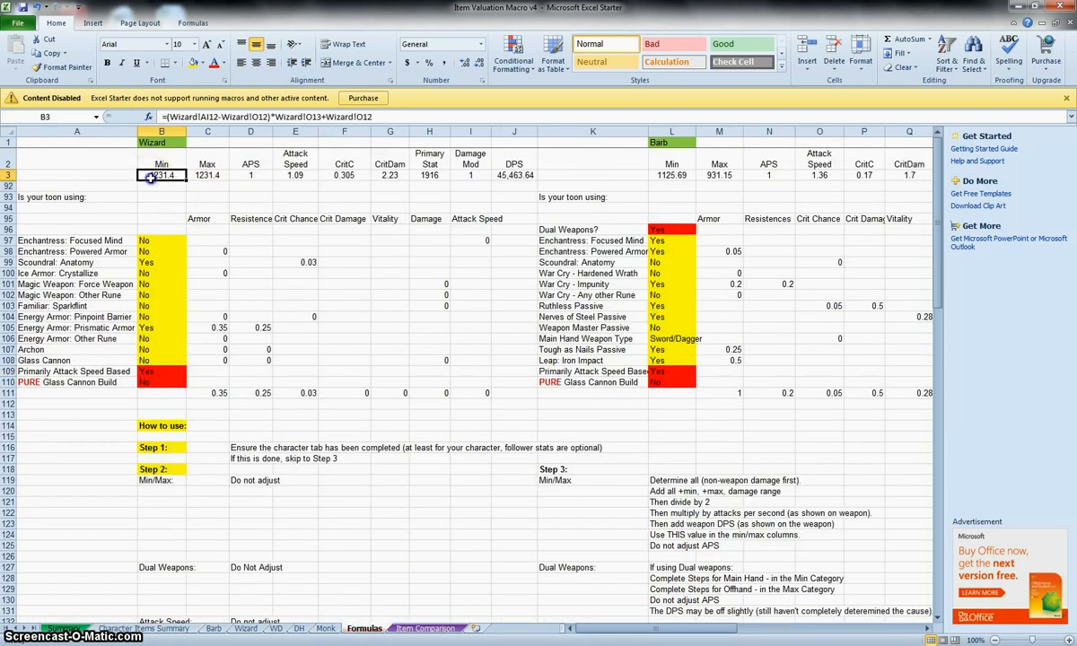
pyautogui.click(209, 262)
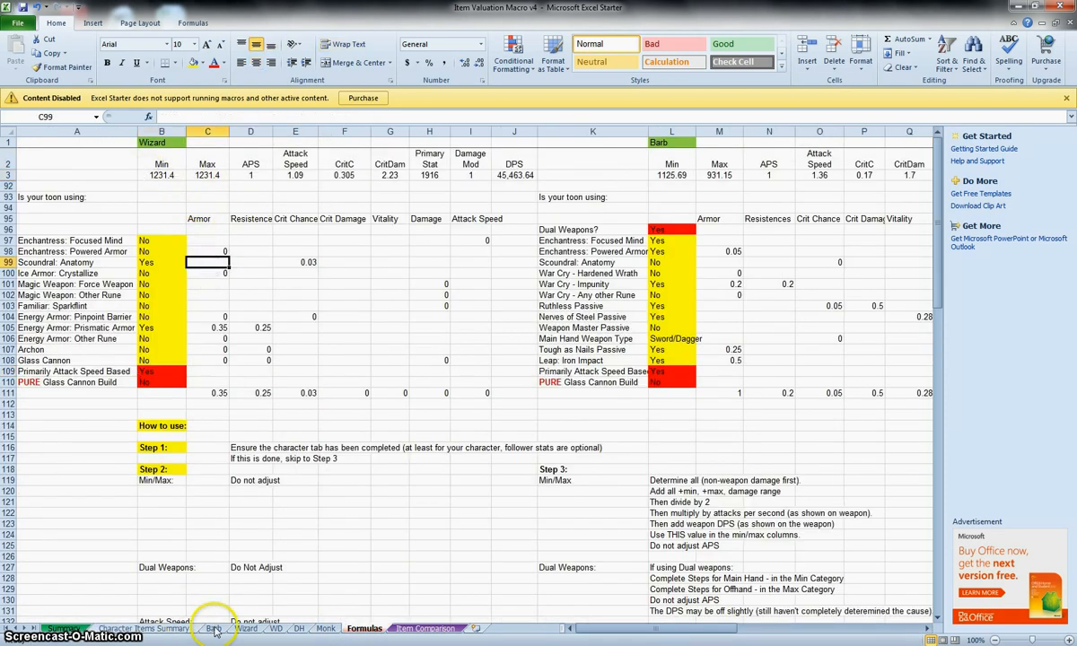
# Return to the Character Items Summary sheet and examine the Wizard's Level and Paragon entries in row 2
pyautogui.click(142, 627)
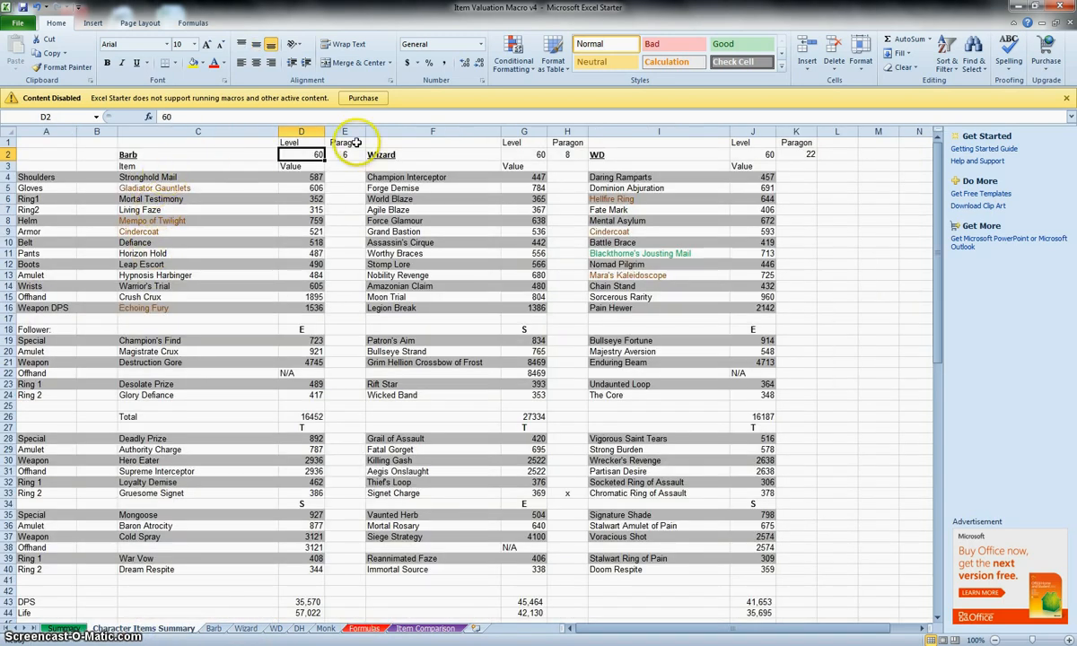
pyautogui.press('Right')
pyautogui.press('Right')
pyautogui.press('Right')
pyautogui.press('Right')
pyautogui.press('Left')
pyautogui.press('Right')
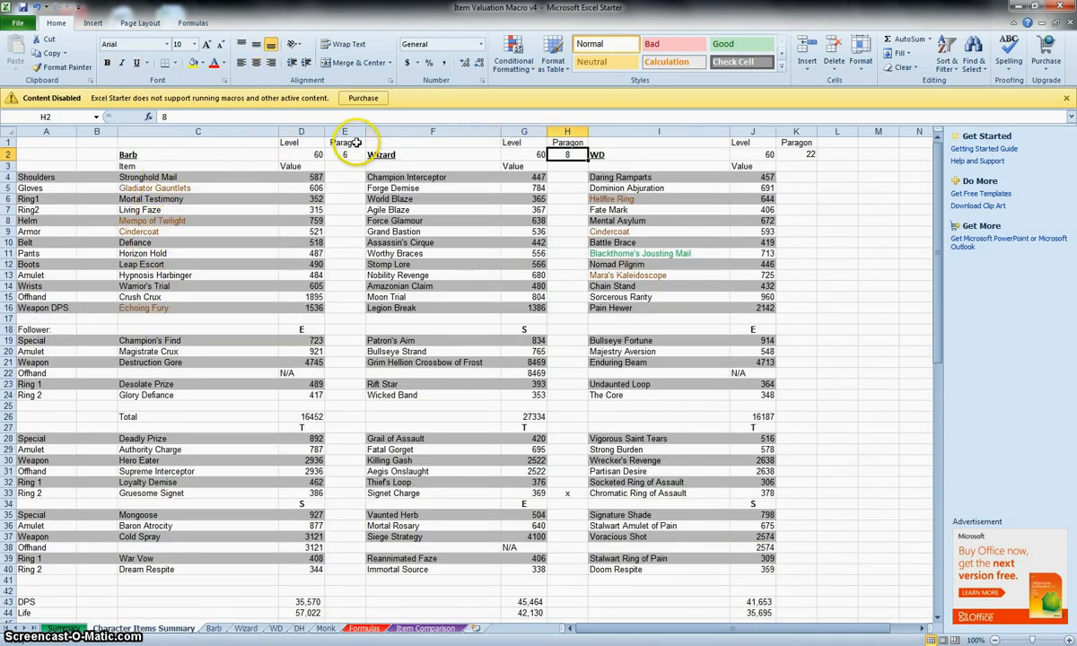
pyautogui.press('Left')
pyautogui.press('Right')
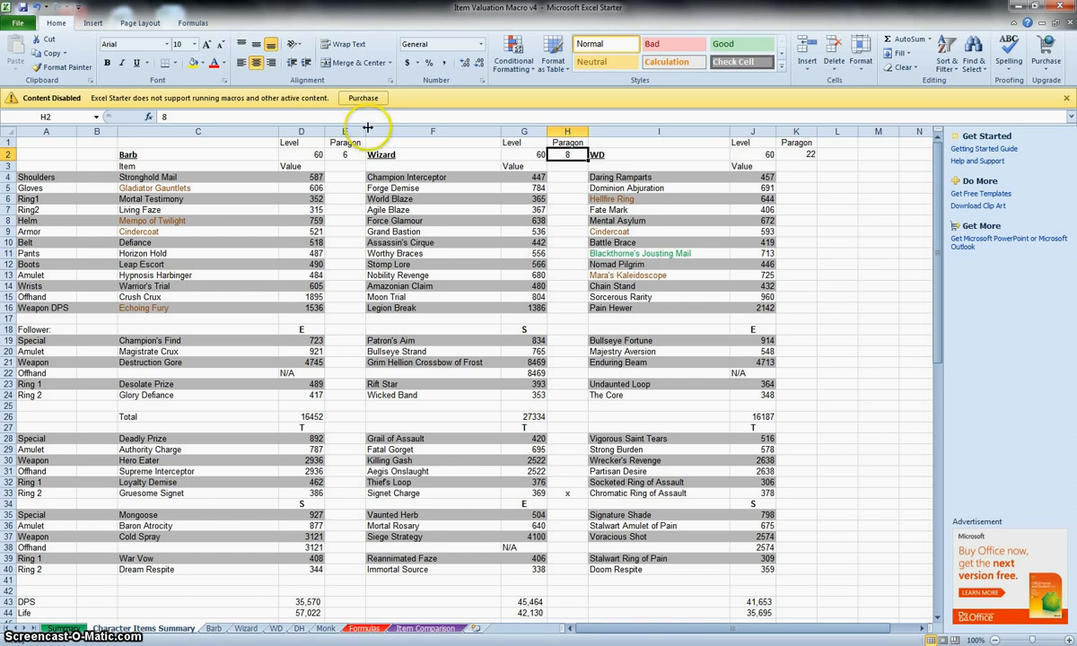
# View the Wizard stat sheet, and review the Barb's stats through the DPS column on the Formulas sheet
pyautogui.click(244, 628)
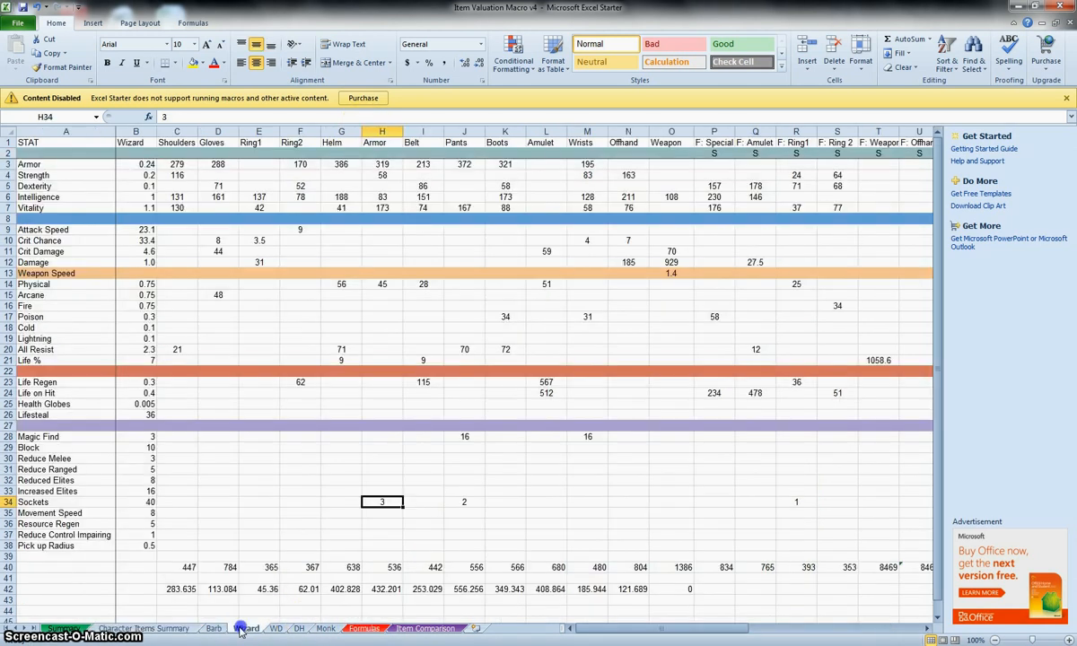
pyautogui.click(362, 628)
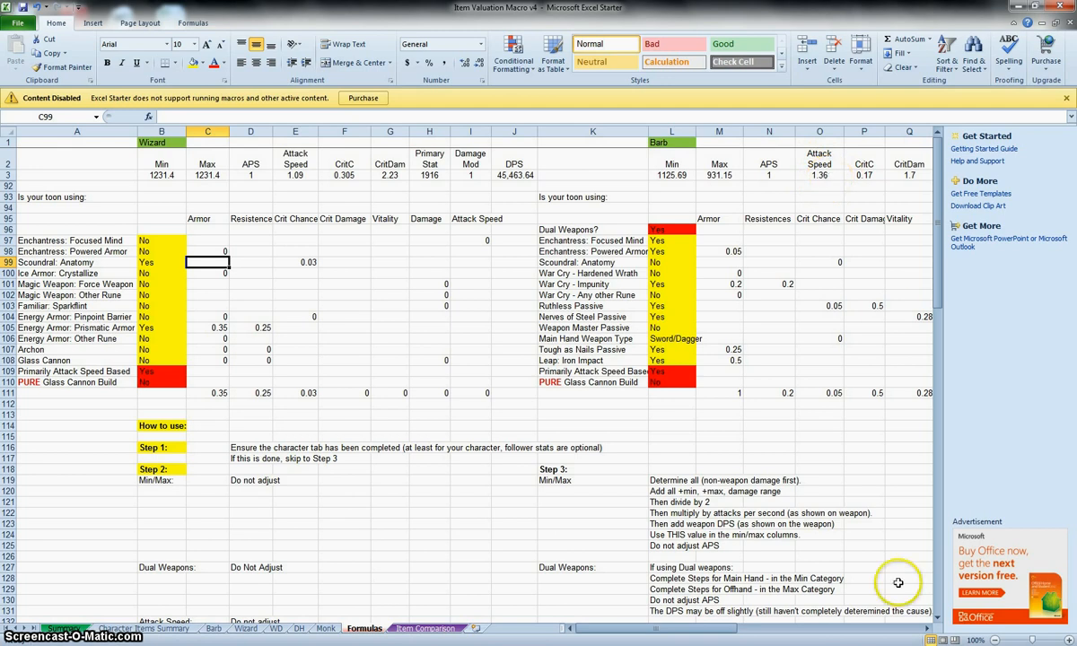
pyautogui.click(928, 628)
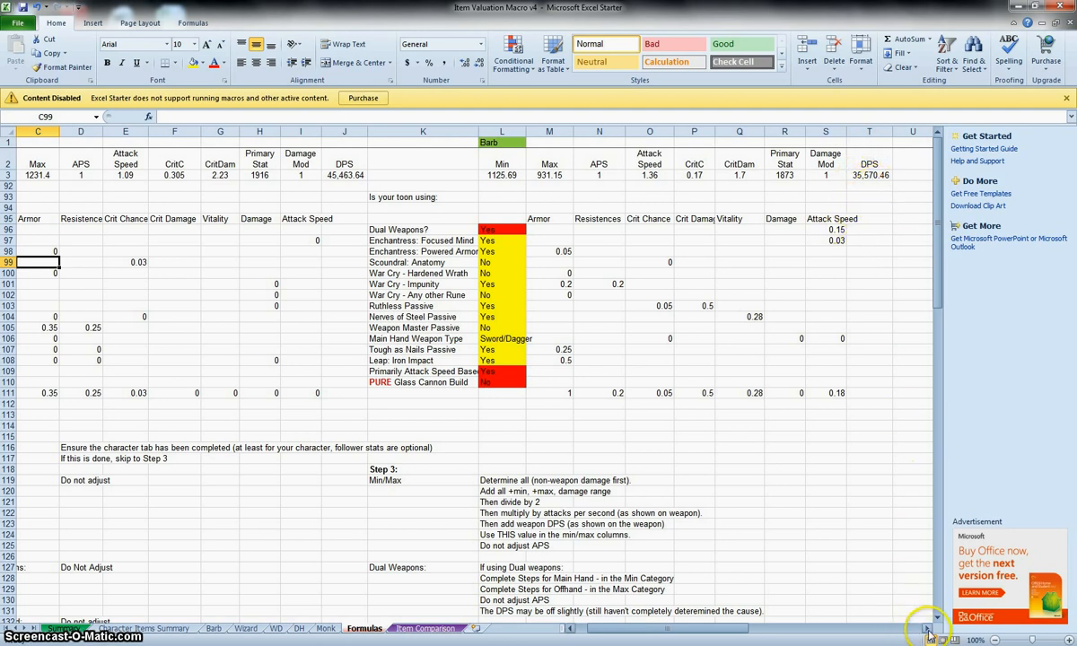
pyautogui.moveTo(737, 630); pyautogui.dragTo(668, 637)
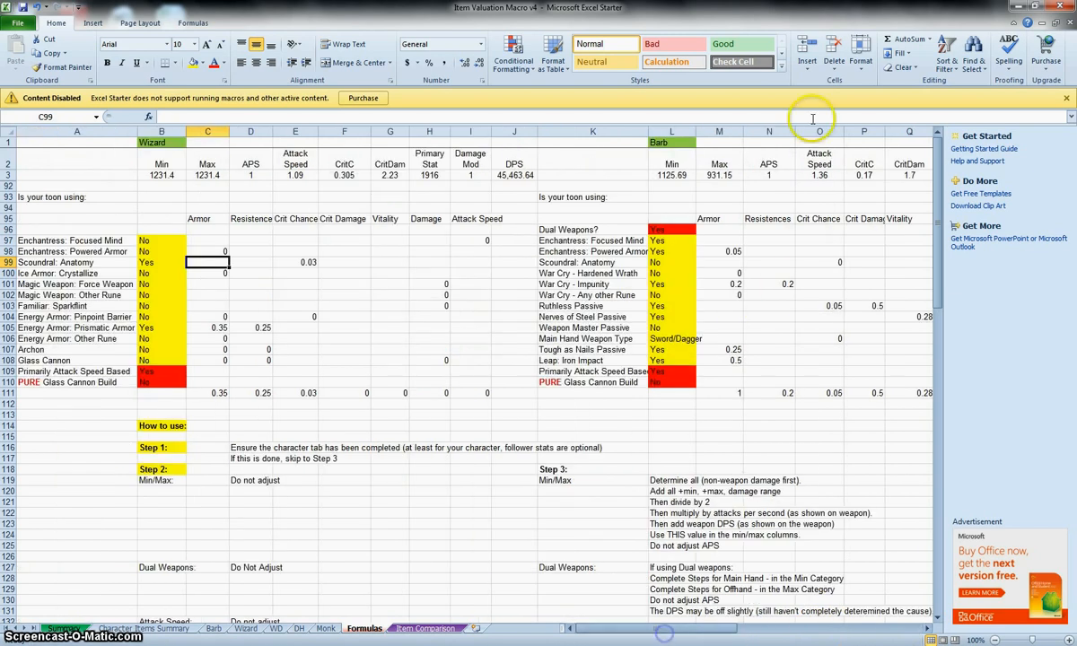